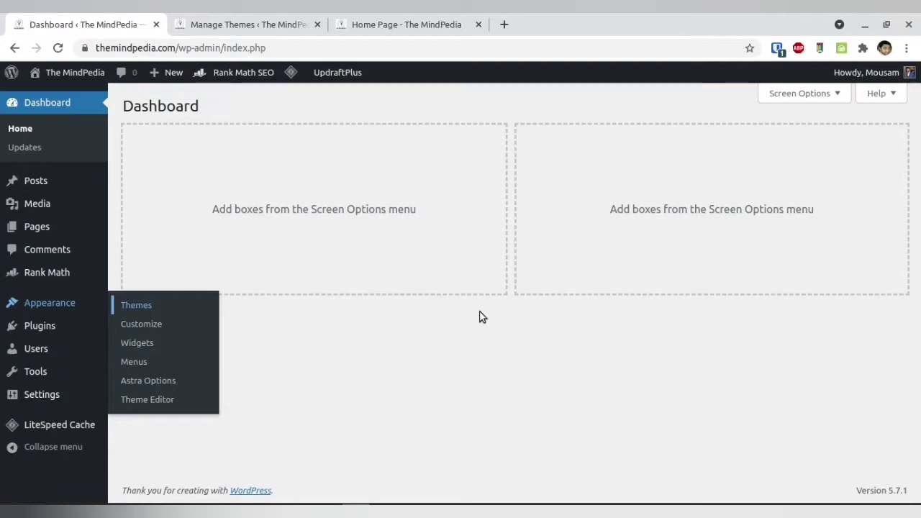
From the home page, open 'How To Improve English Language Skills' and scroll to its ALSO READ banner.
click(338, 18)
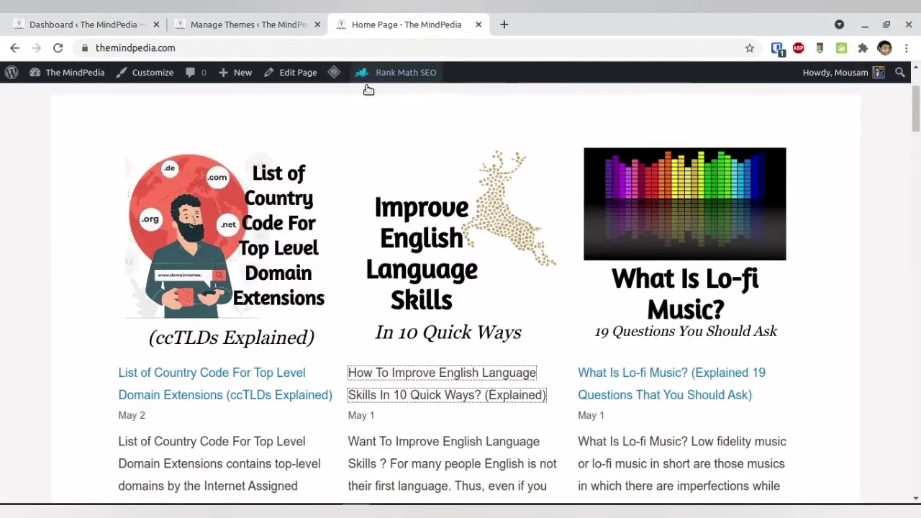
scroll(426, 238, down, 2)
click(424, 278)
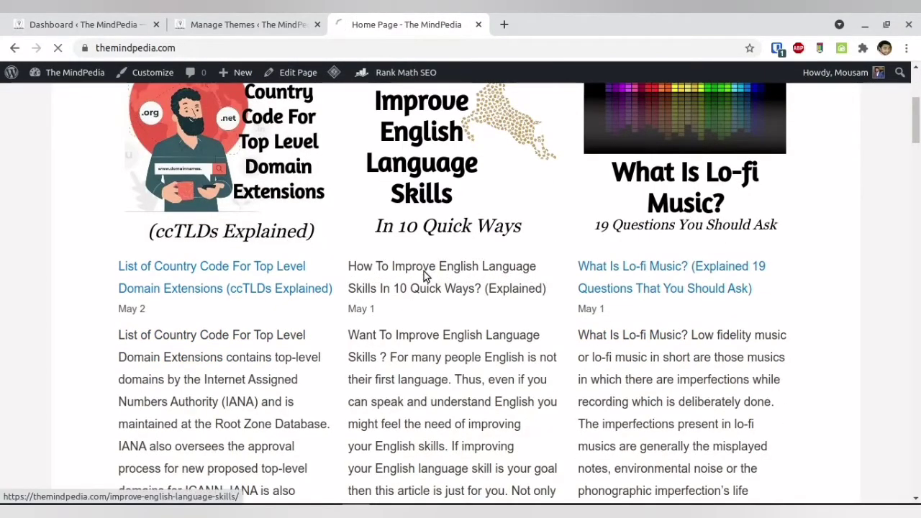
scroll(425, 275, down, 8)
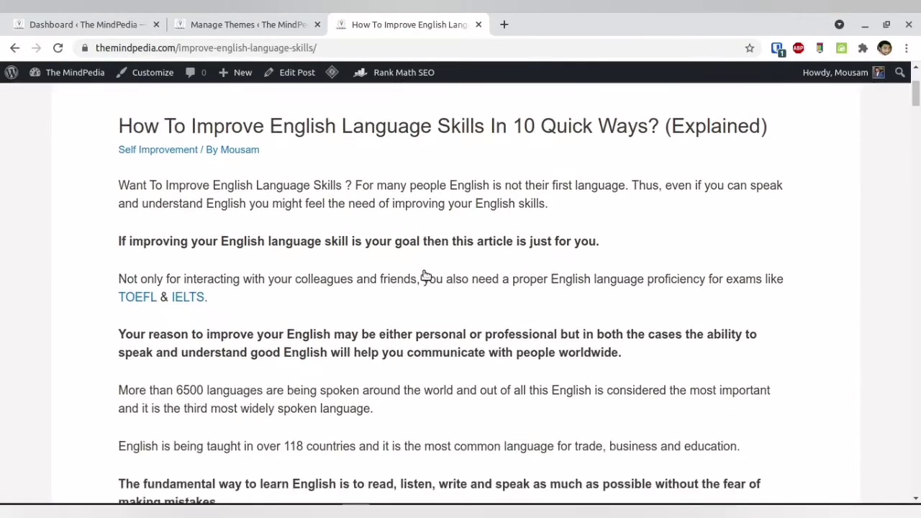
scroll(426, 276, down, 15)
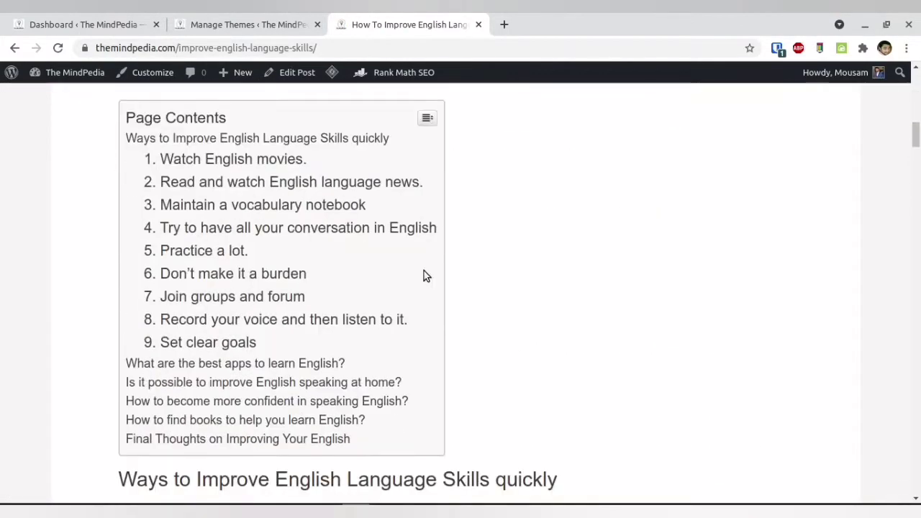
scroll(424, 276, down, 7)
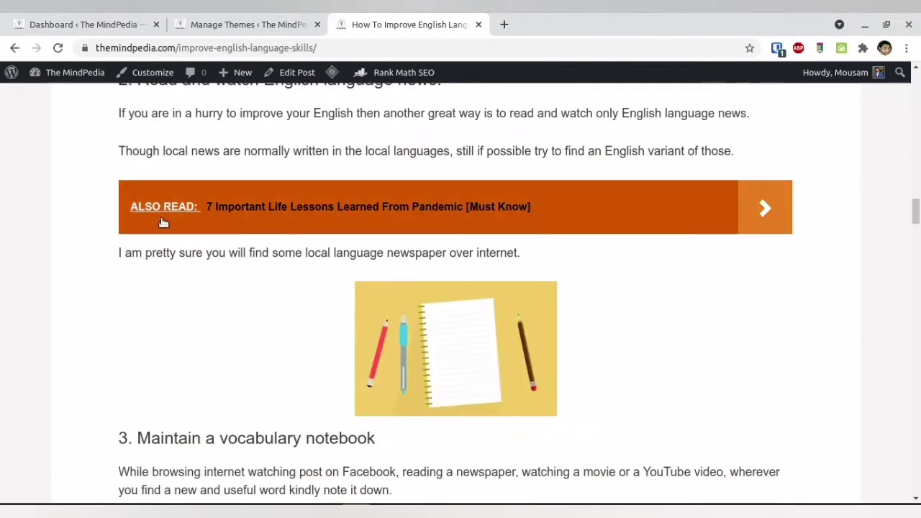
Open the Settings > Inline Related Posts page from the admin dashboard.
click(47, 22)
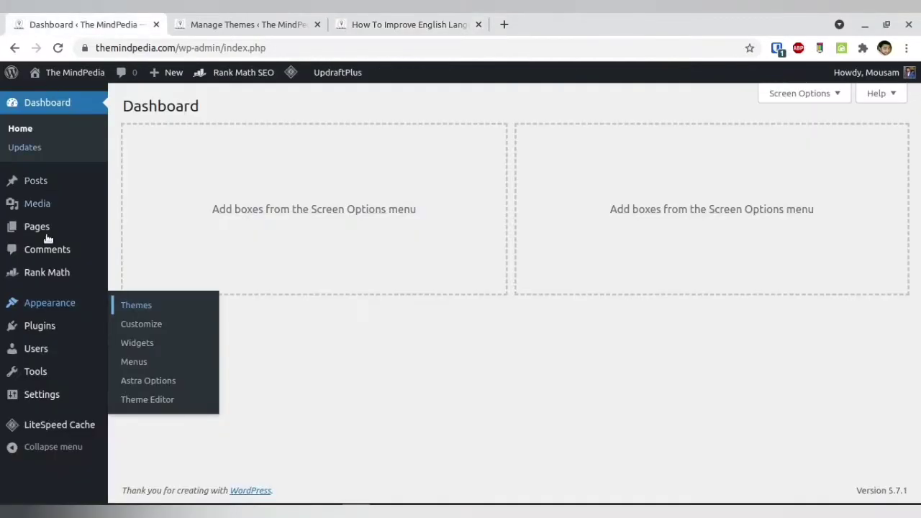
mouse_move(37, 332)
mouse_move(62, 397)
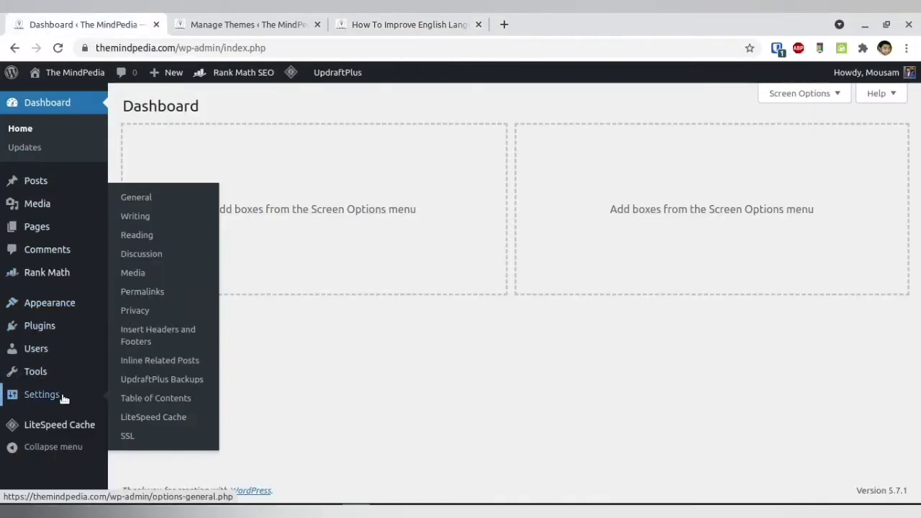
click(160, 362)
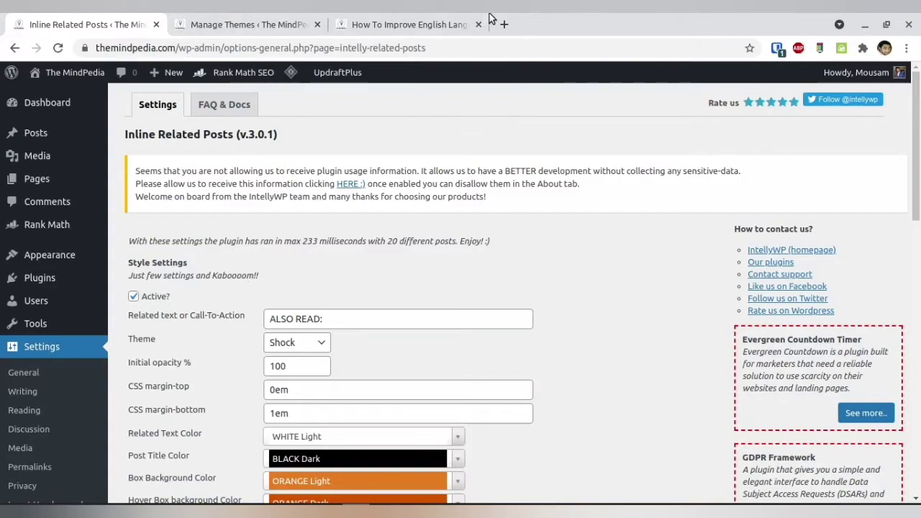
Check the article's ALSO READ boxes, then go to the Themes page.
click(446, 25)
drag(911, 213, 915, 425)
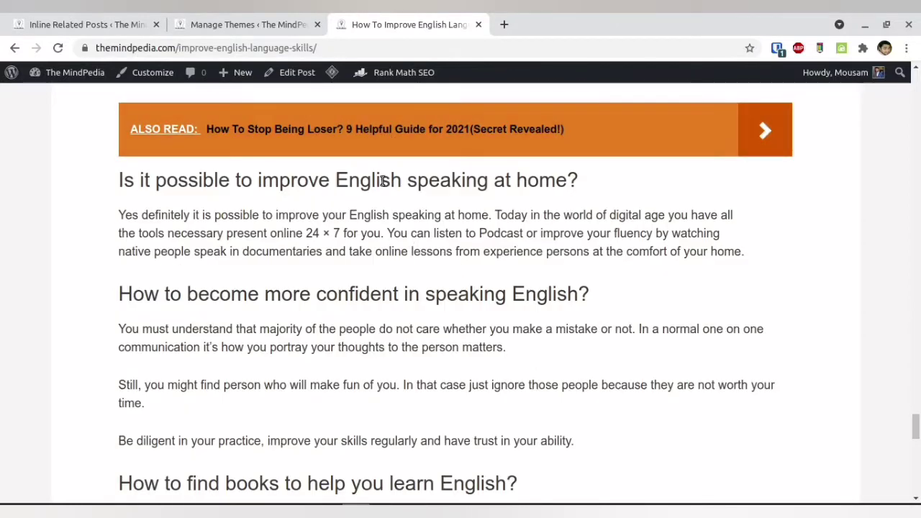
click(257, 20)
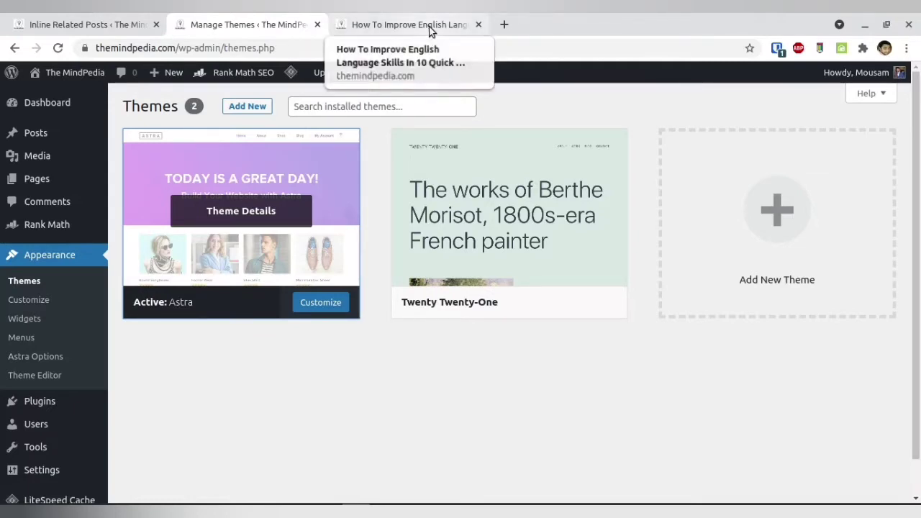
click(306, 216)
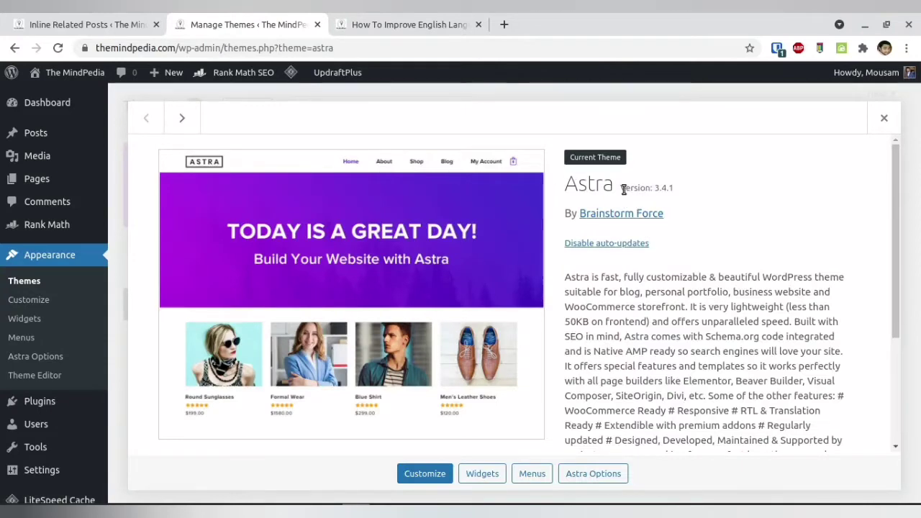
drag(621, 190, 660, 184)
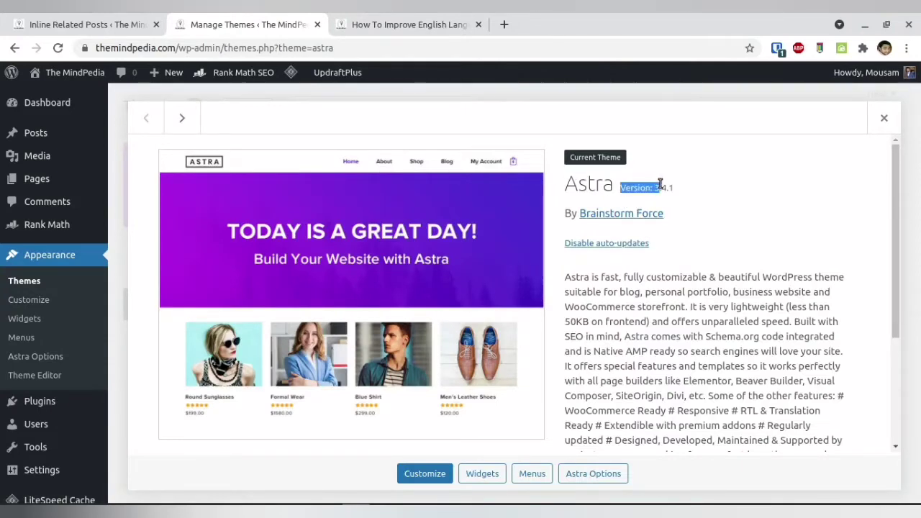
click(884, 118)
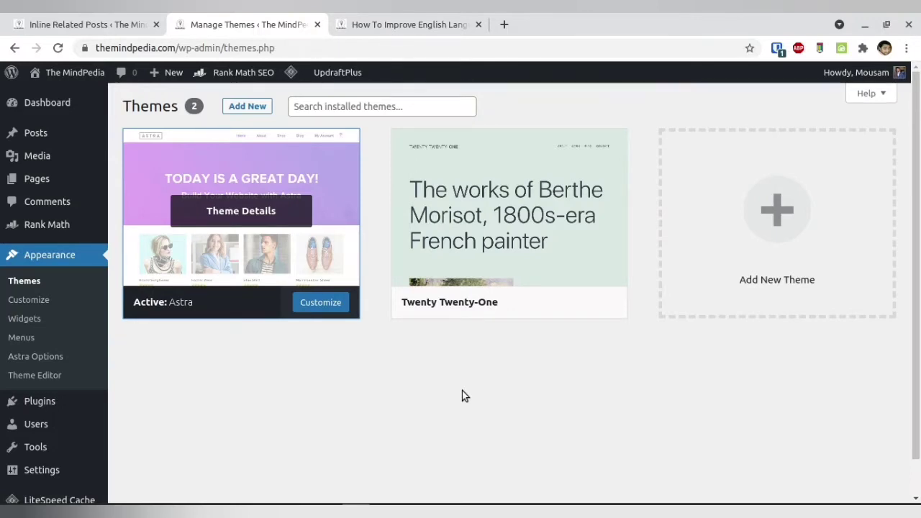
Scroll through the English skills article to its footer, then return to Inline Related Posts settings.
click(372, 19)
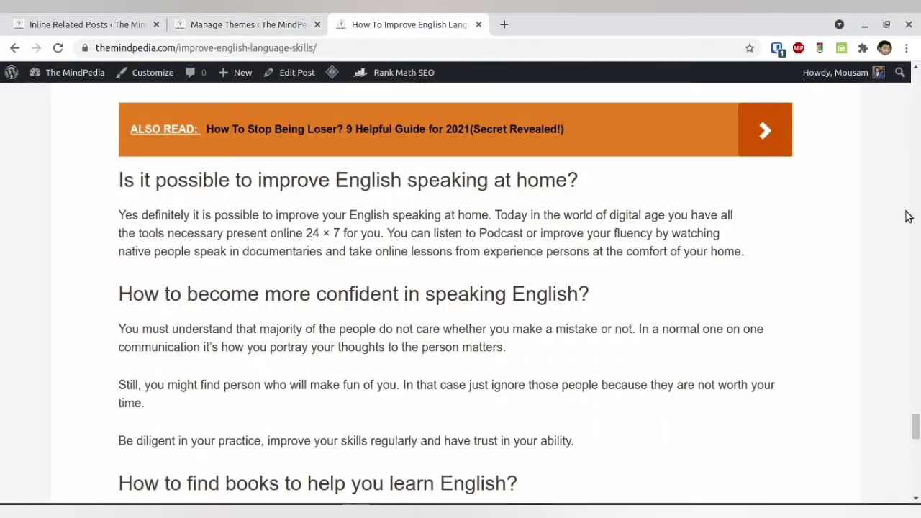
scroll(627, 331, up, 6)
scroll(460, 288, up, 15)
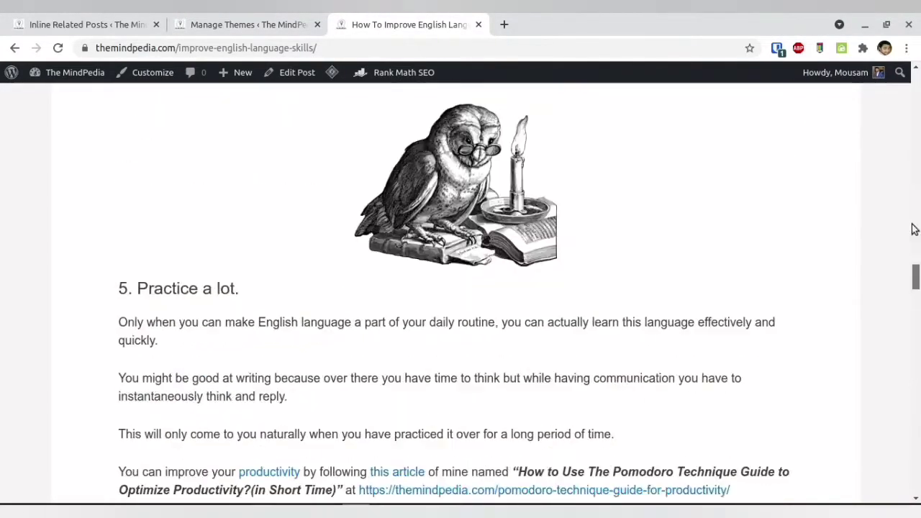
scroll(460, 288, down, 8)
scroll(461, 288, down, 20)
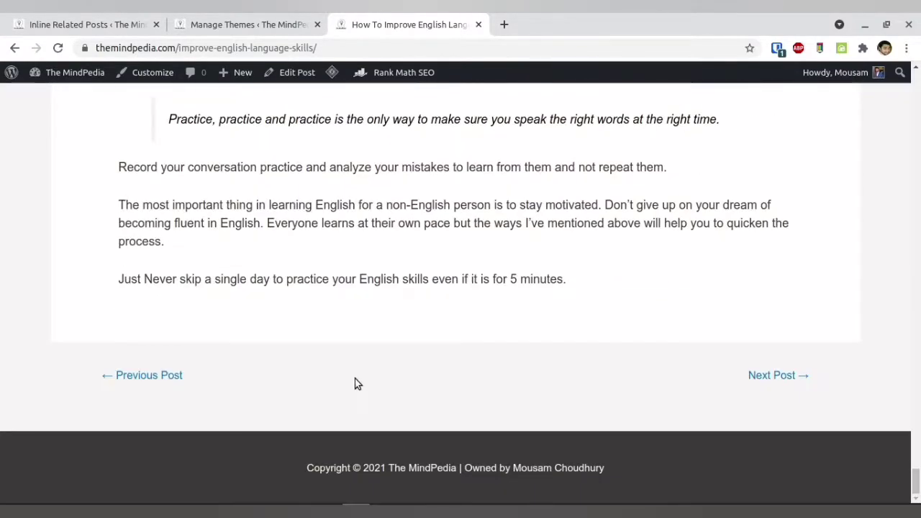
click(97, 22)
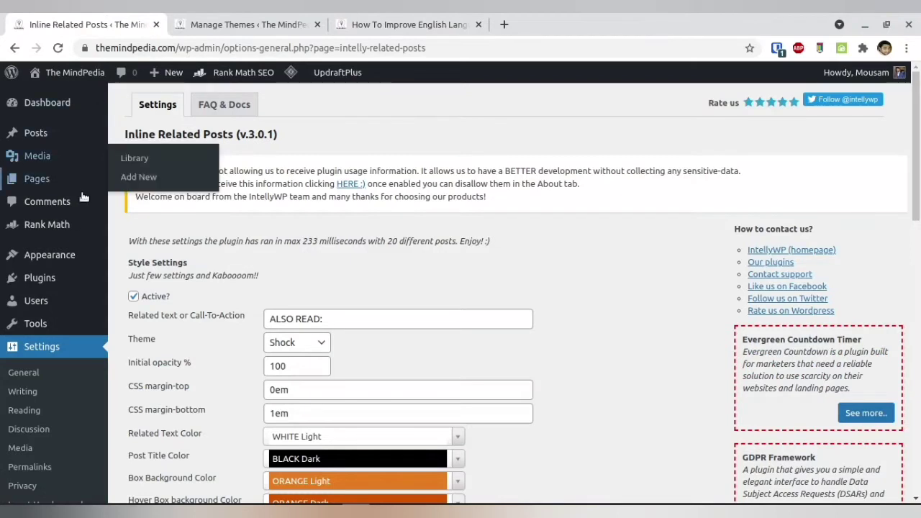
mouse_move(62, 256)
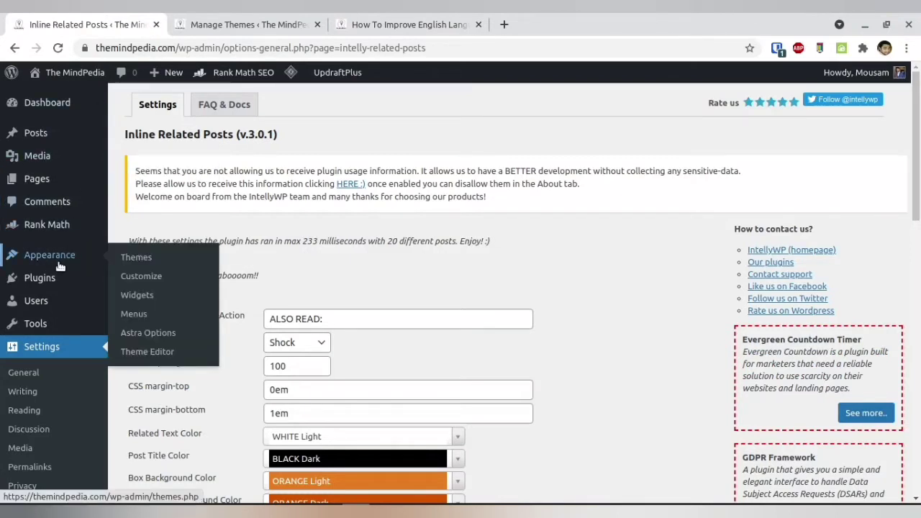
Launch the Customizer, dismiss the autosave notice, and confirm Astra is the active theme.
click(146, 281)
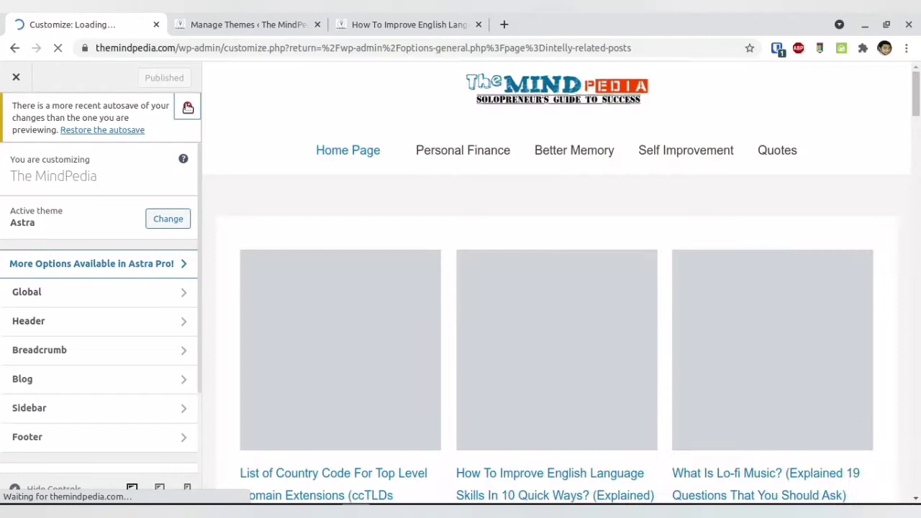
click(188, 105)
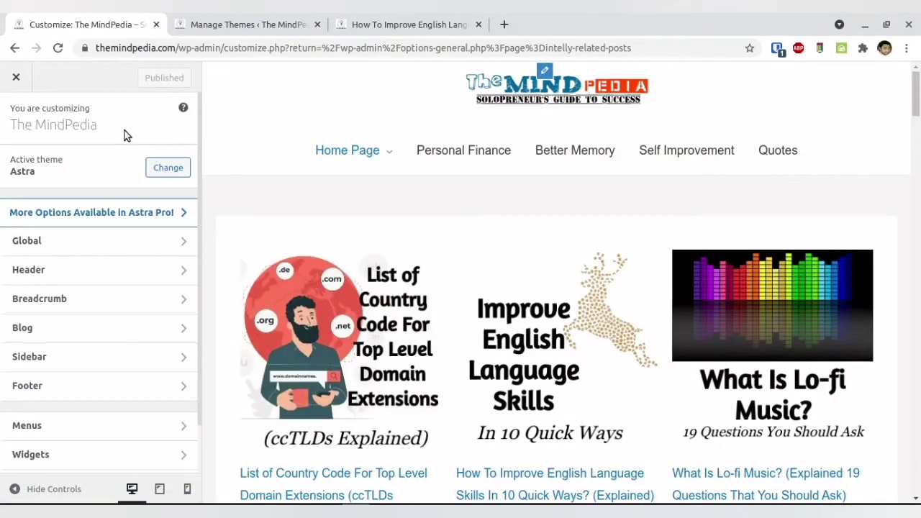
click(40, 175)
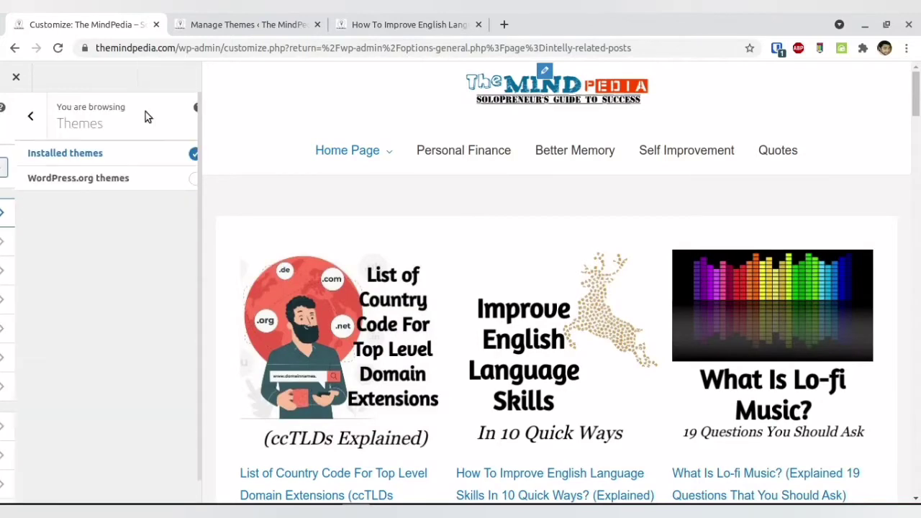
click(10, 116)
click(237, 25)
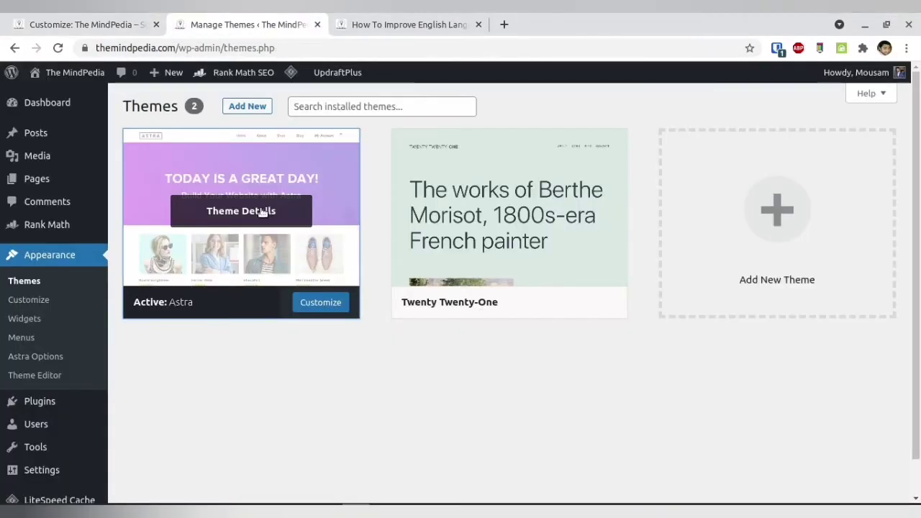
Search the theme directory for 'astra' to confirm it's installed, then return to the Customizer.
click(247, 108)
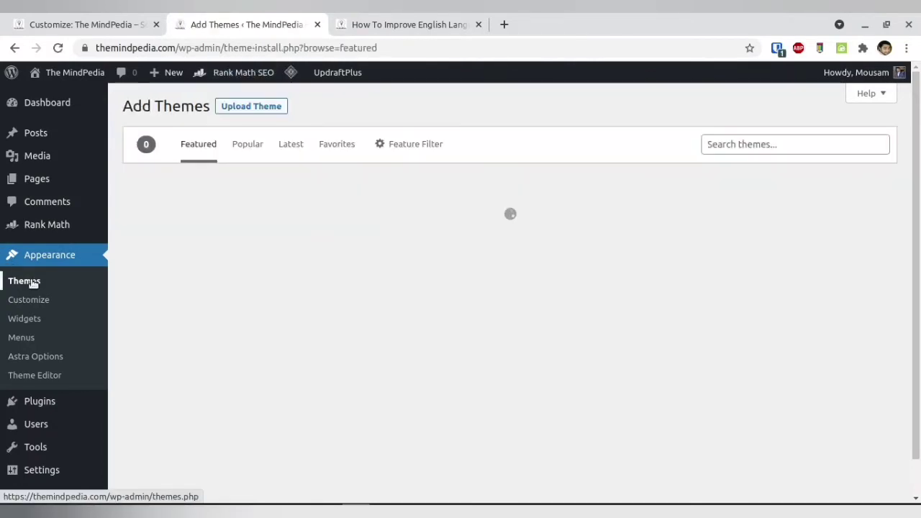
click(771, 144)
text(astra)
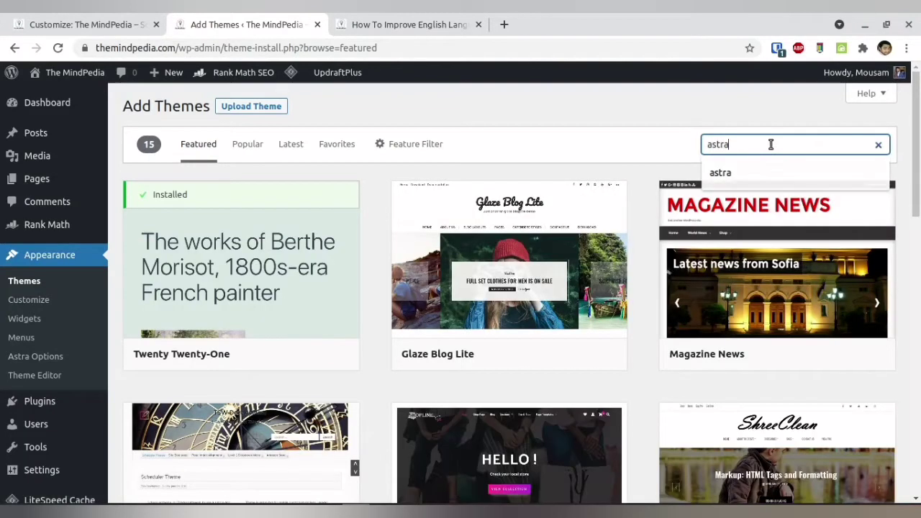
key(Return)
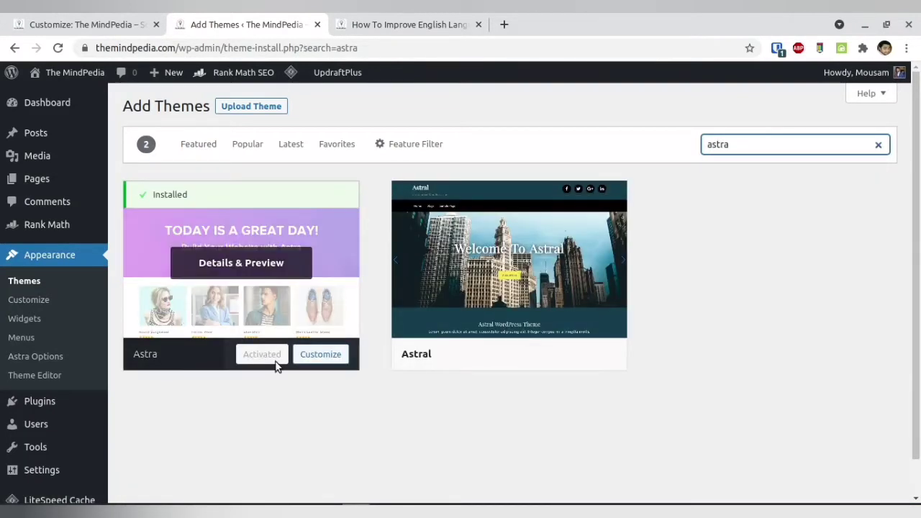
click(27, 283)
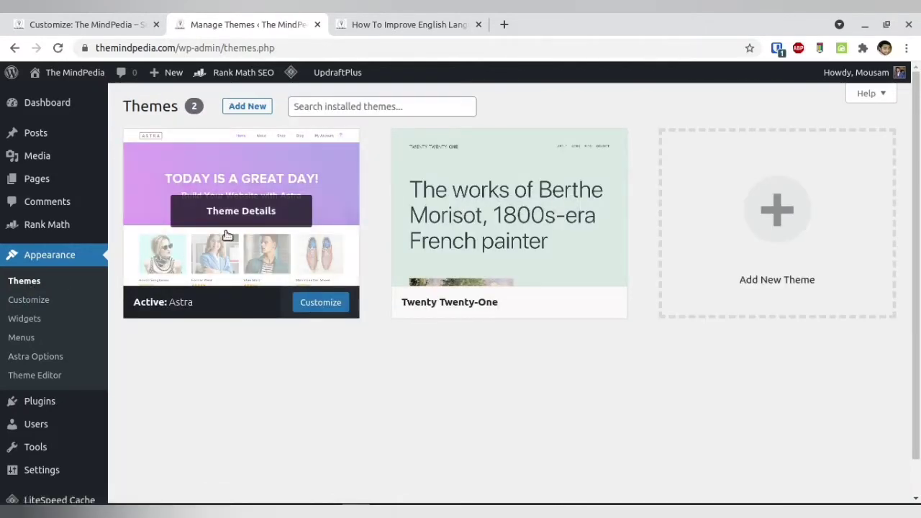
click(103, 21)
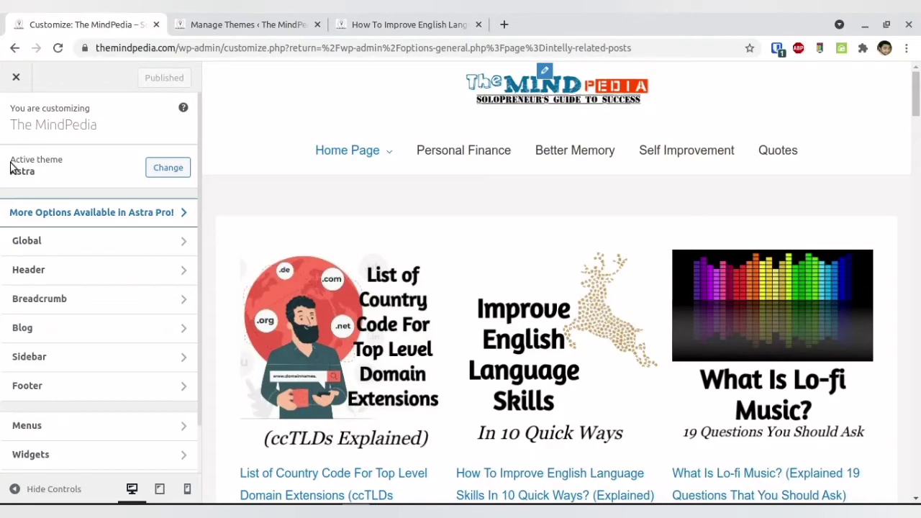
Under Blog > Single Post in the Customizer, switch on Enable Related Posts.
click(59, 155)
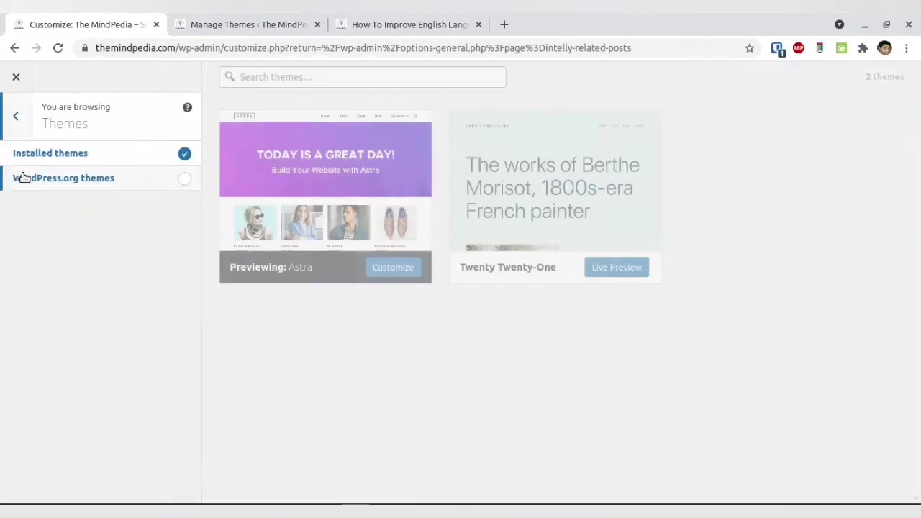
click(22, 117)
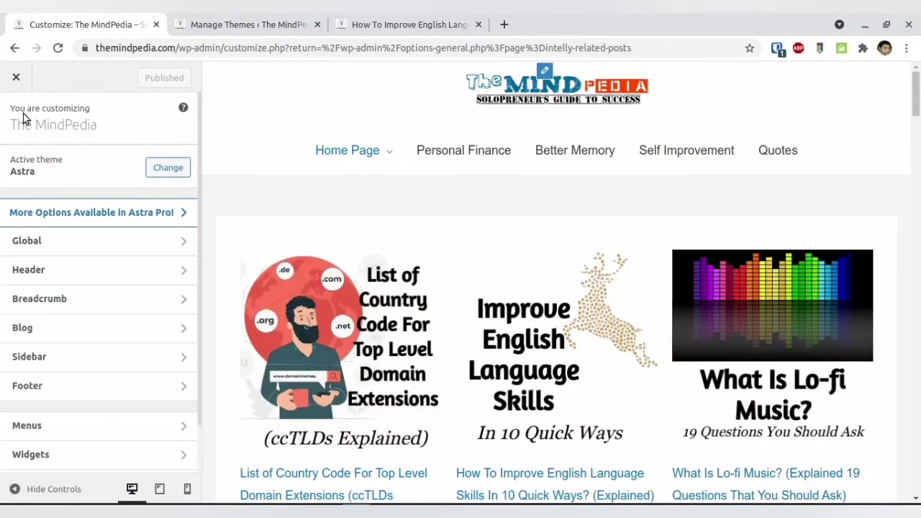
click(24, 329)
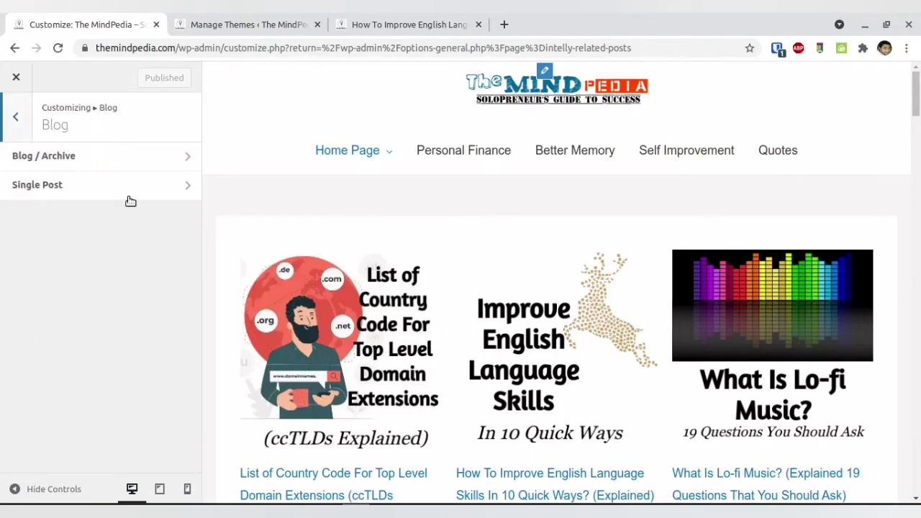
click(90, 186)
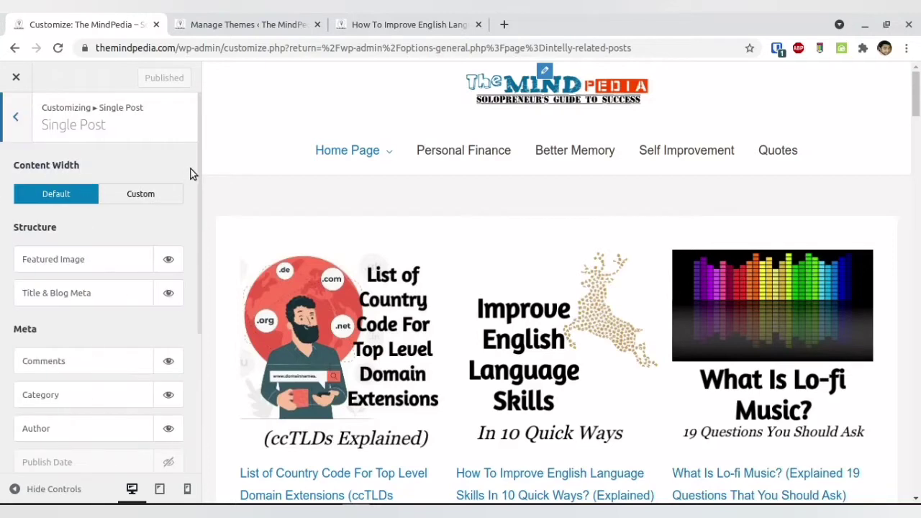
scroll(191, 170, down, 3)
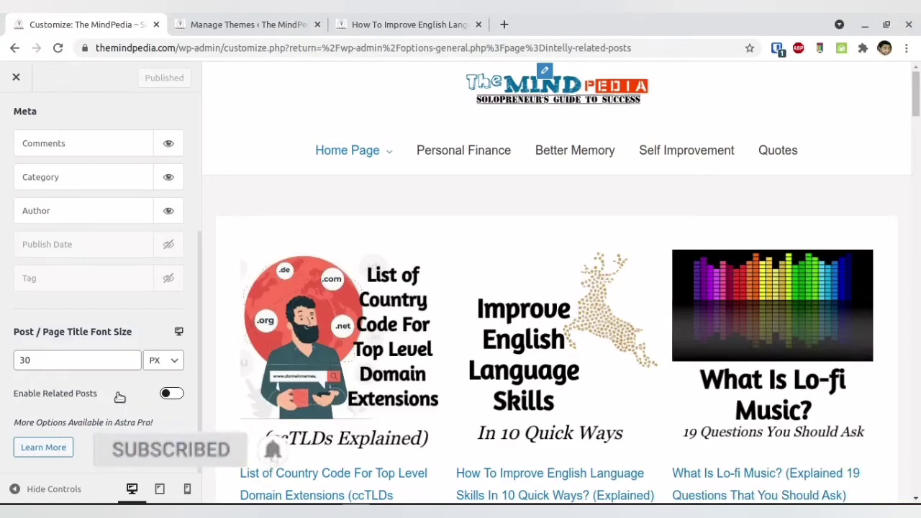
click(169, 394)
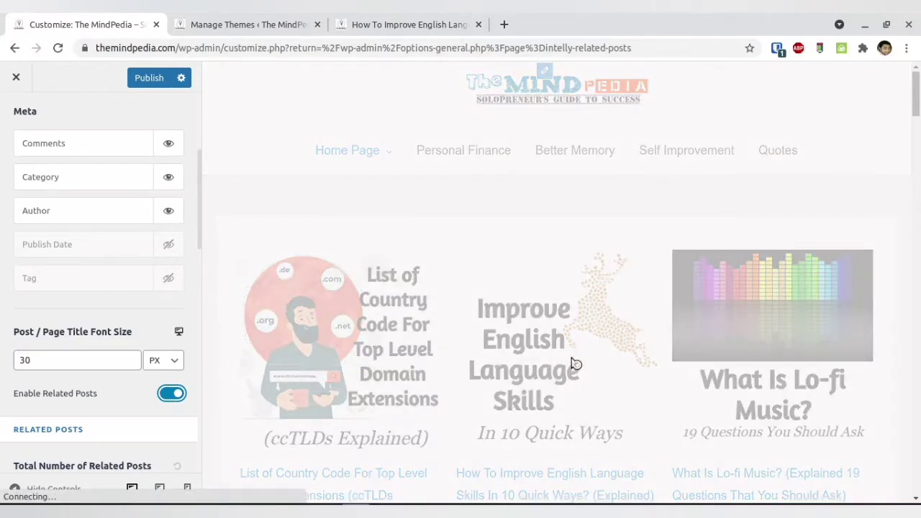
scroll(576, 363, down, 2)
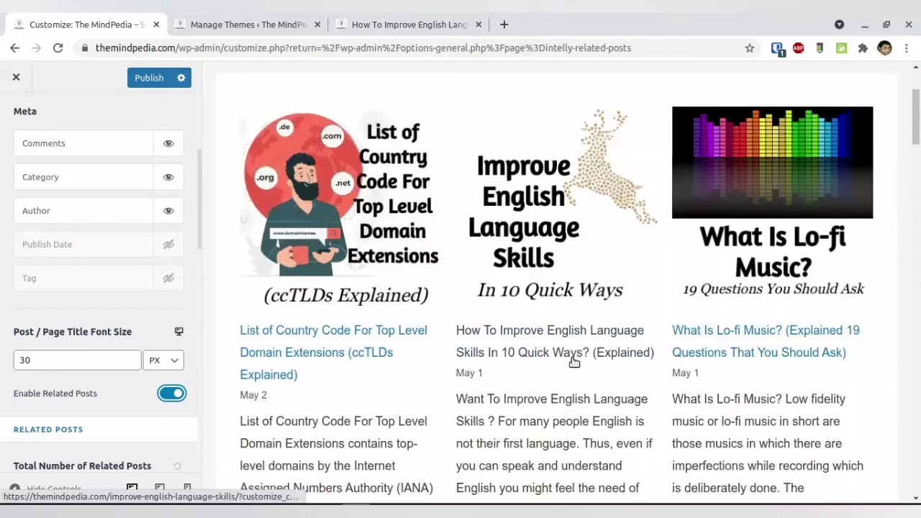
Preview the English skills article and toggle Enable Related Posts off and on to show two related cards.
click(573, 360)
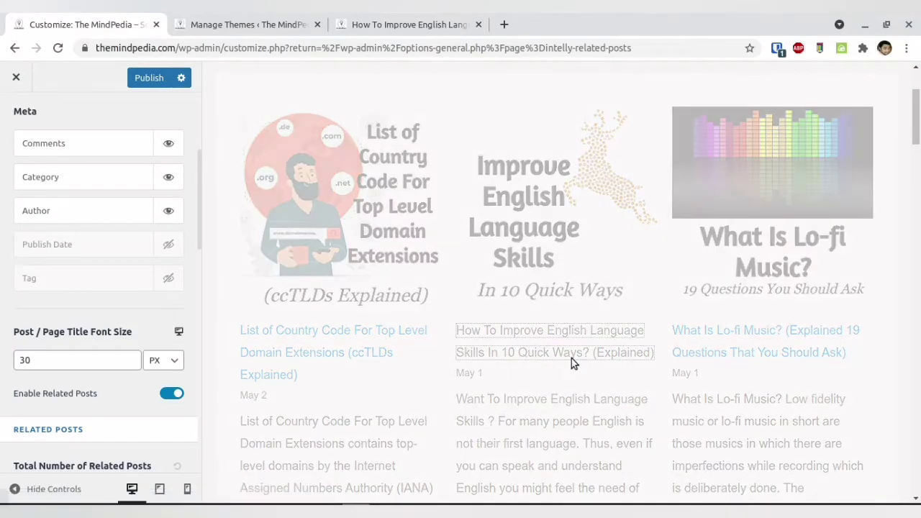
drag(916, 90, 916, 466)
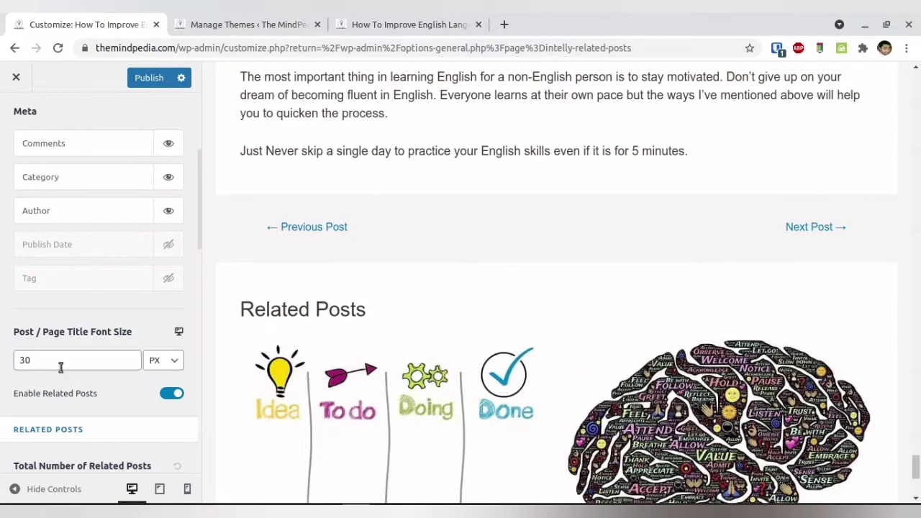
click(173, 394)
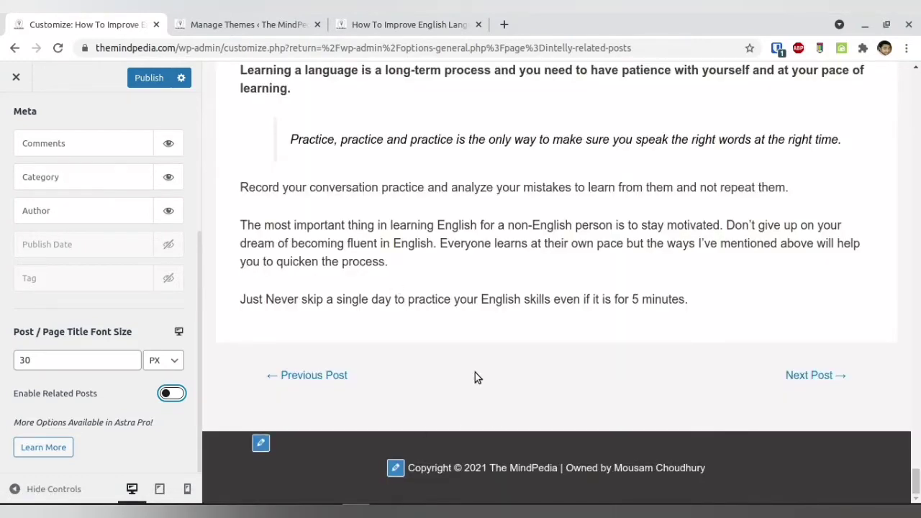
click(171, 394)
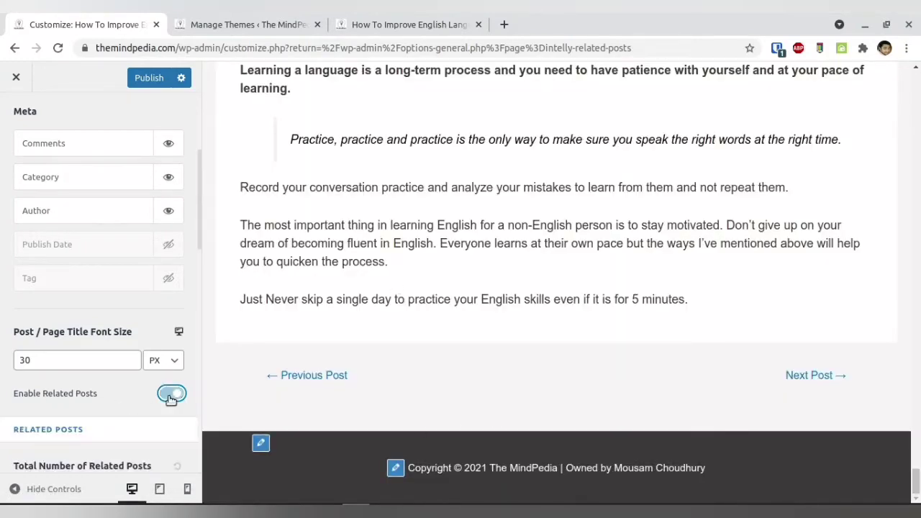
scroll(409, 337, down, 5)
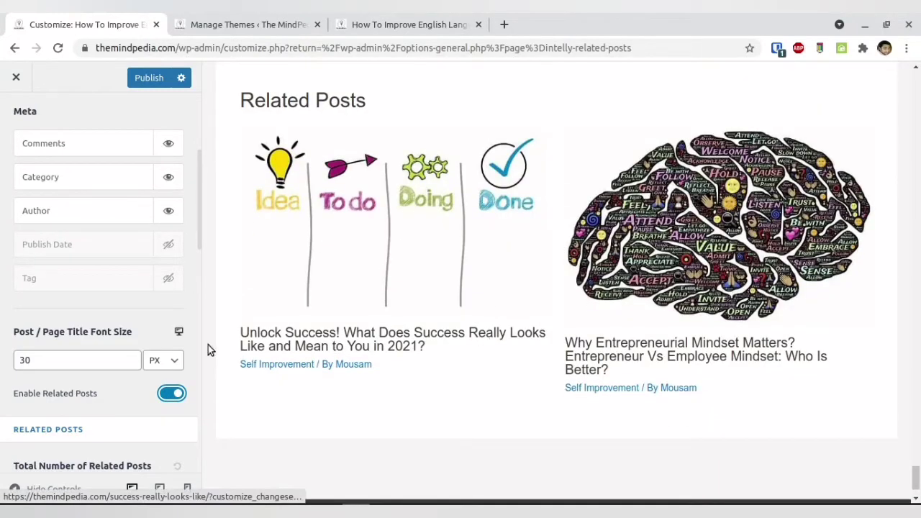
scroll(221, 350, down, 2)
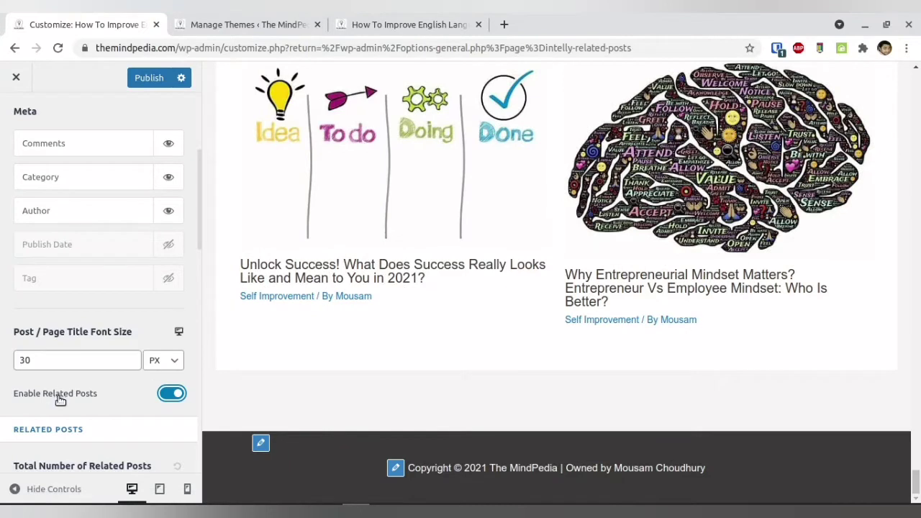
scroll(61, 400, down, 2)
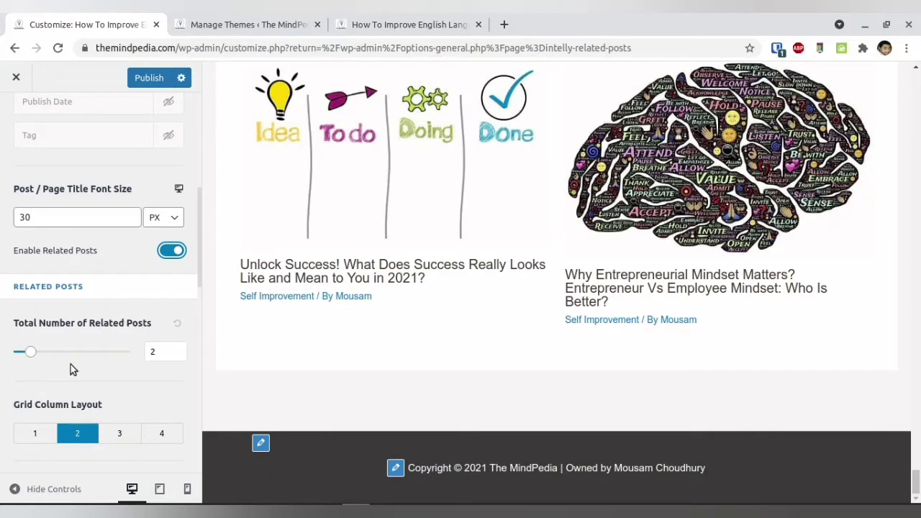
Set Total Number of Related Posts to 3 and Grid Column Layout to 3 columns.
mouse_move(30, 358)
mouse_down()
mouse_move(45, 355)
mouse_move(29, 357)
mouse_up()
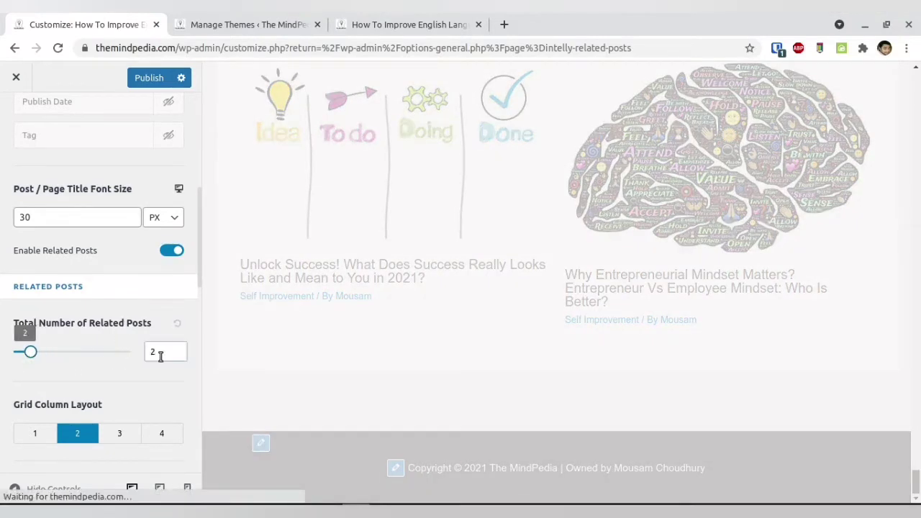
drag(154, 354, 144, 353)
text(3)
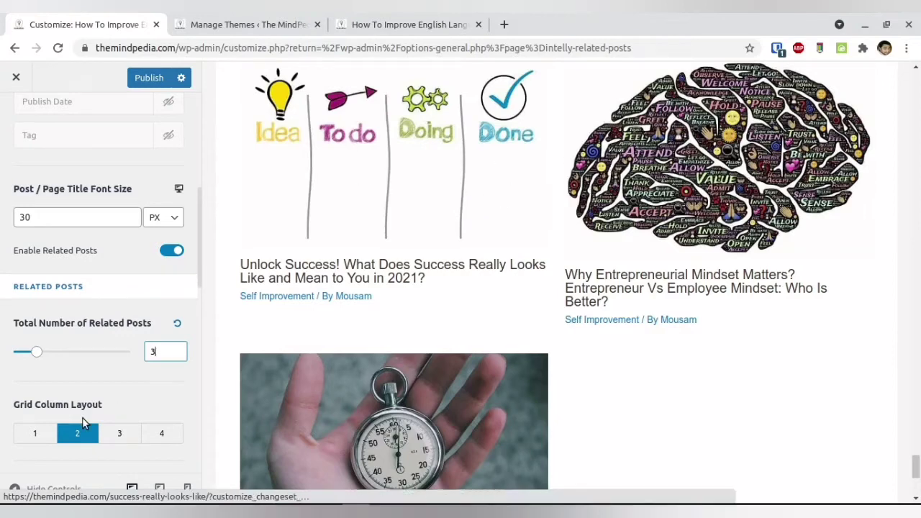
click(120, 436)
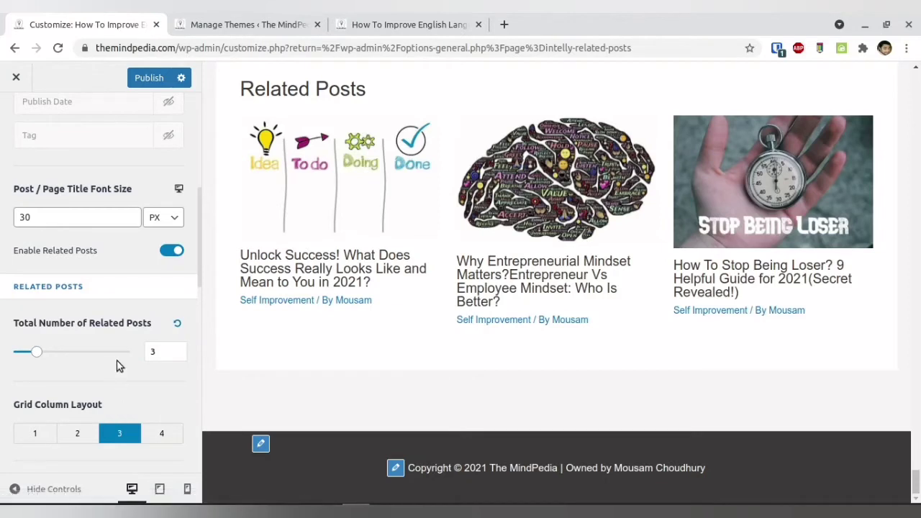
scroll(111, 338, down, 2)
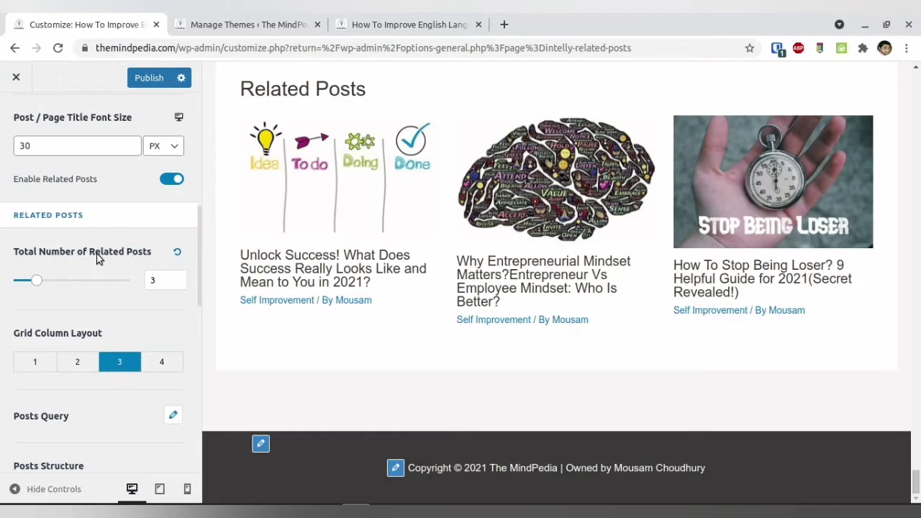
scroll(99, 257, down, 3)
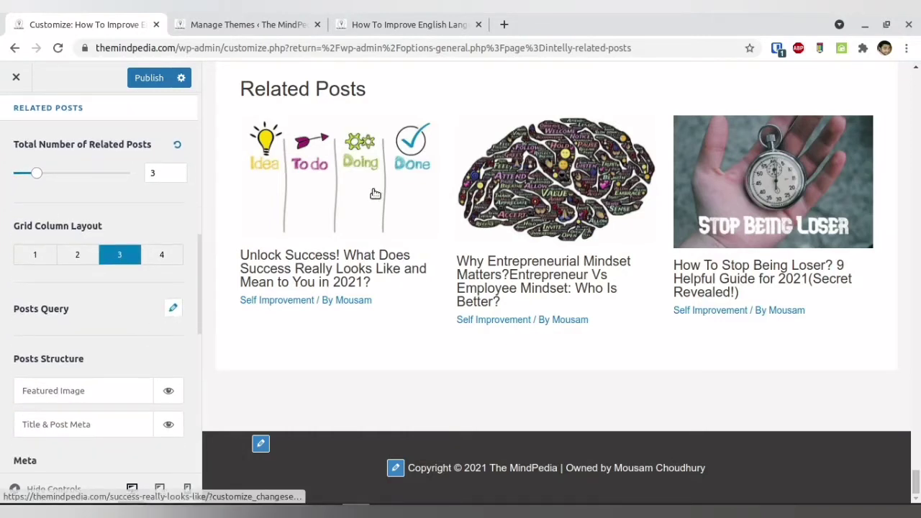
Open the related posts Posts Query options and review the ordering choices.
click(173, 311)
scroll(42, 329, down, 1)
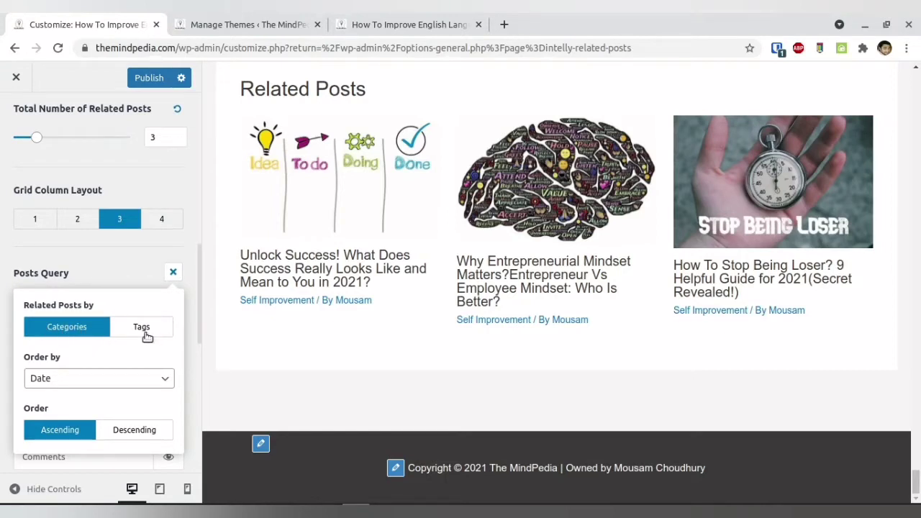
scroll(147, 336, down, 1)
scroll(72, 338, down, 1)
click(75, 312)
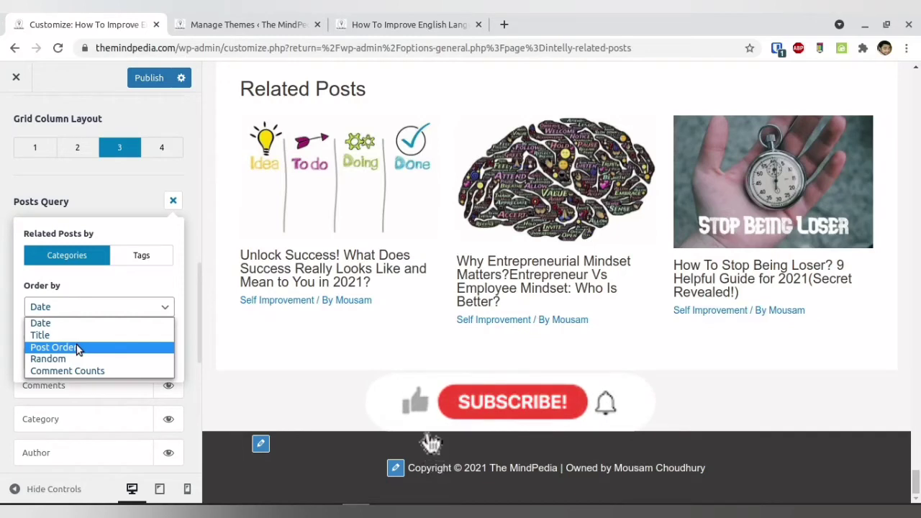
click(118, 216)
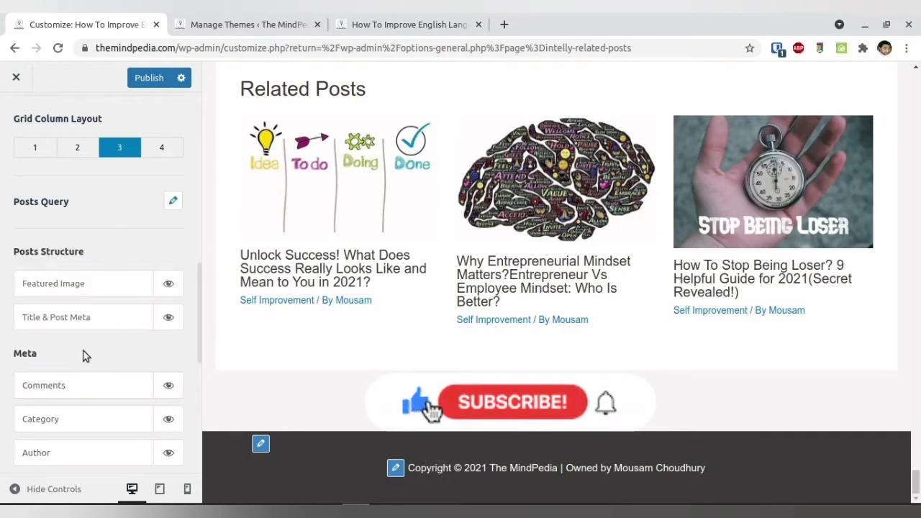
Set the related posts order to Ascending, after trying Descending, and close the query options.
click(175, 201)
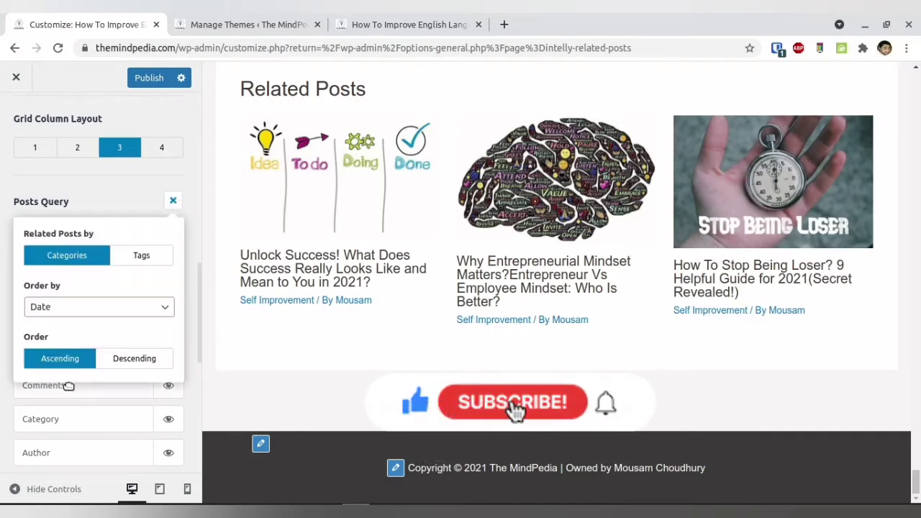
click(141, 362)
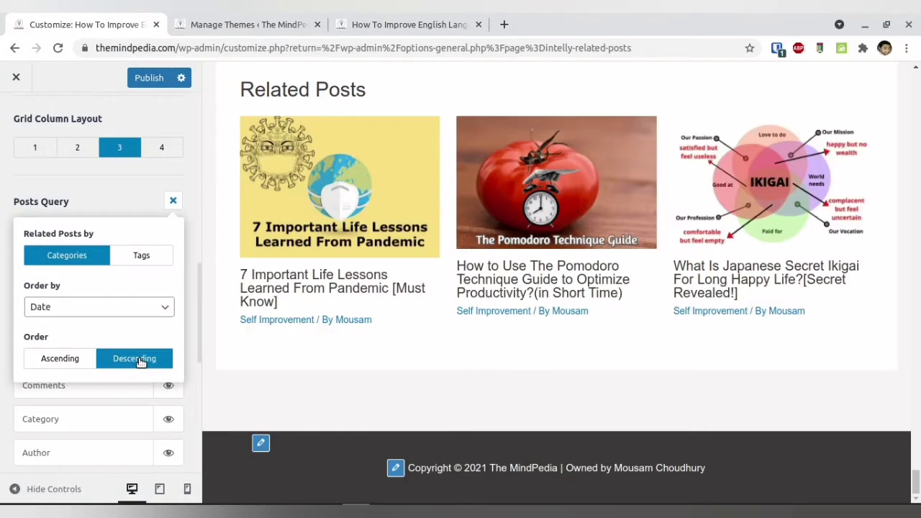
click(56, 366)
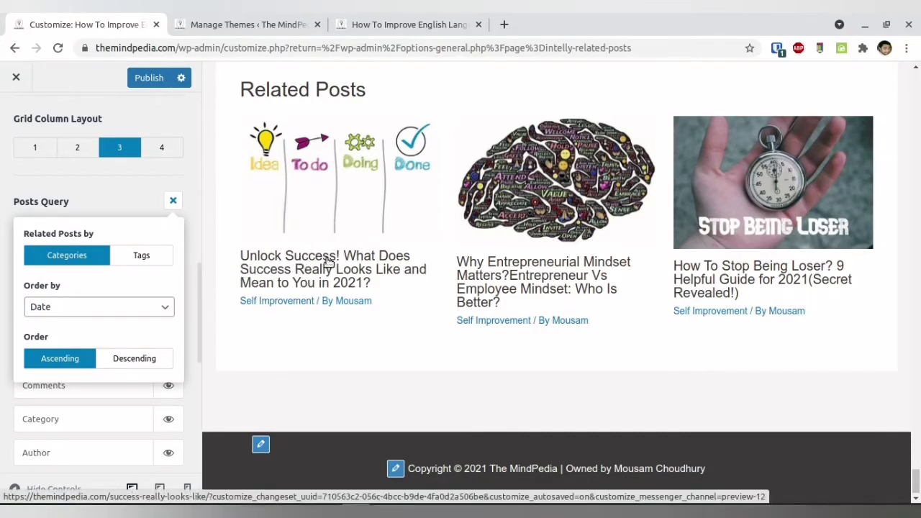
click(173, 200)
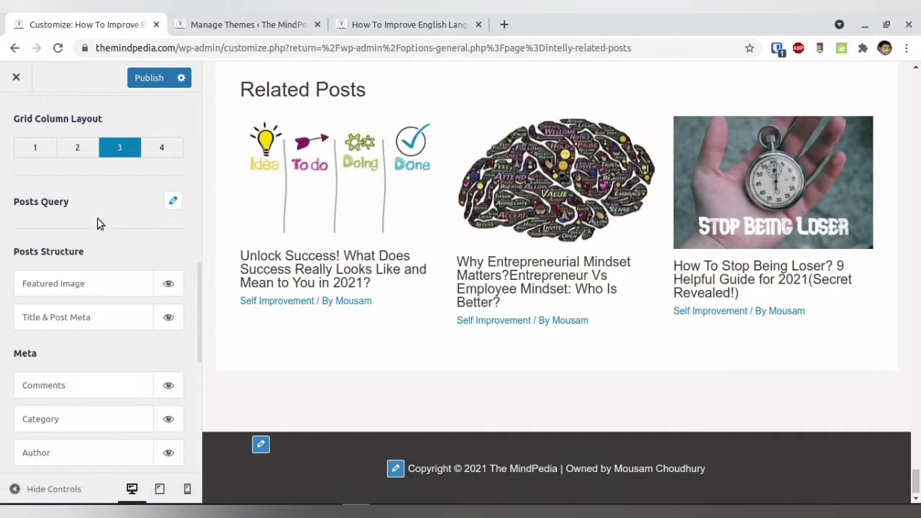
scroll(98, 221, down, 1)
Make Featured Image visible under Posts Structure so each related post card shows its image.
scroll(97, 220, down, 1)
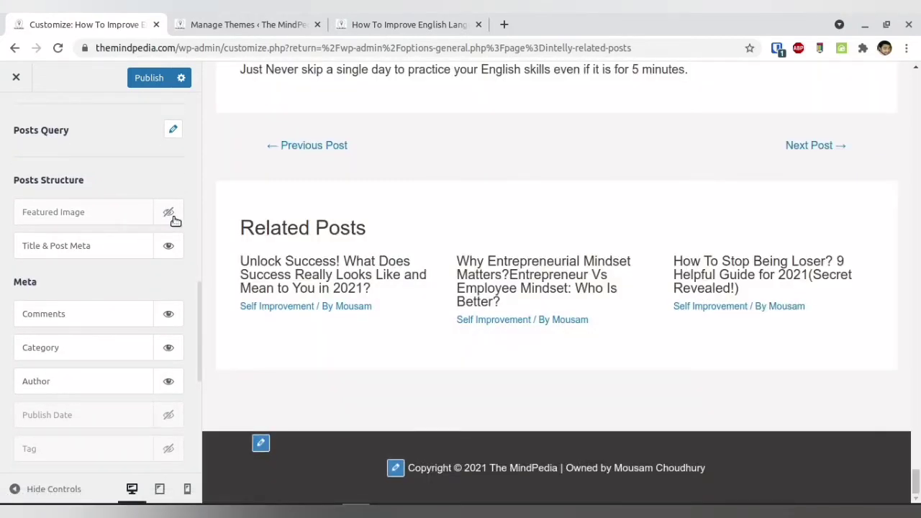
click(170, 215)
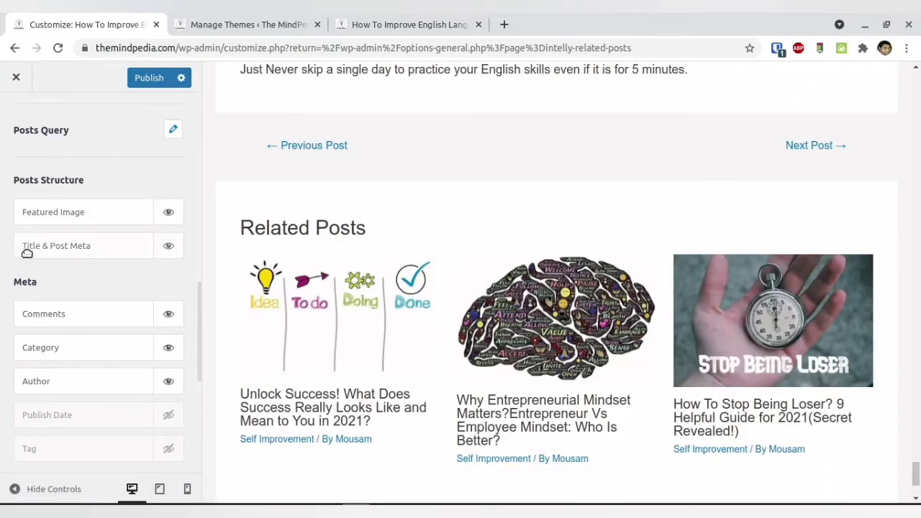
scroll(379, 323, down, 1)
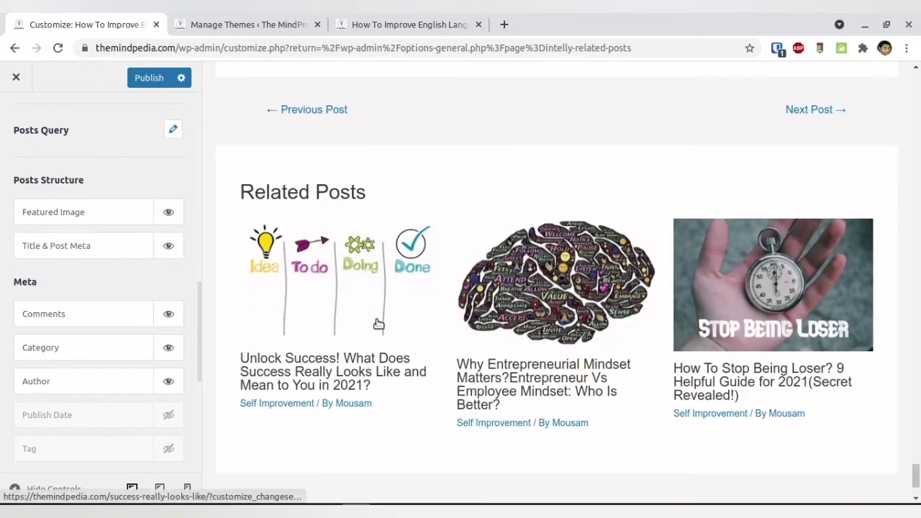
scroll(2, 327, down, 1)
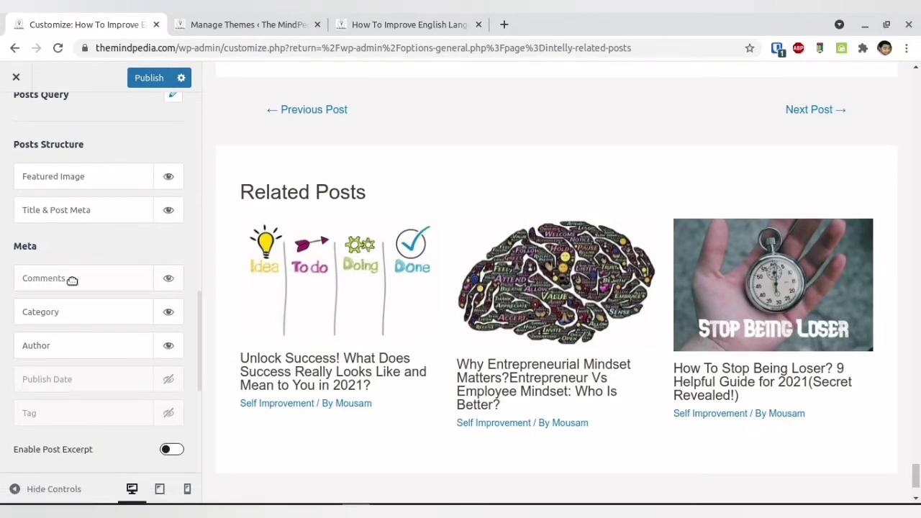
Set the related posts meta to hide comments, author and tags, keeping category and publish date.
click(171, 283)
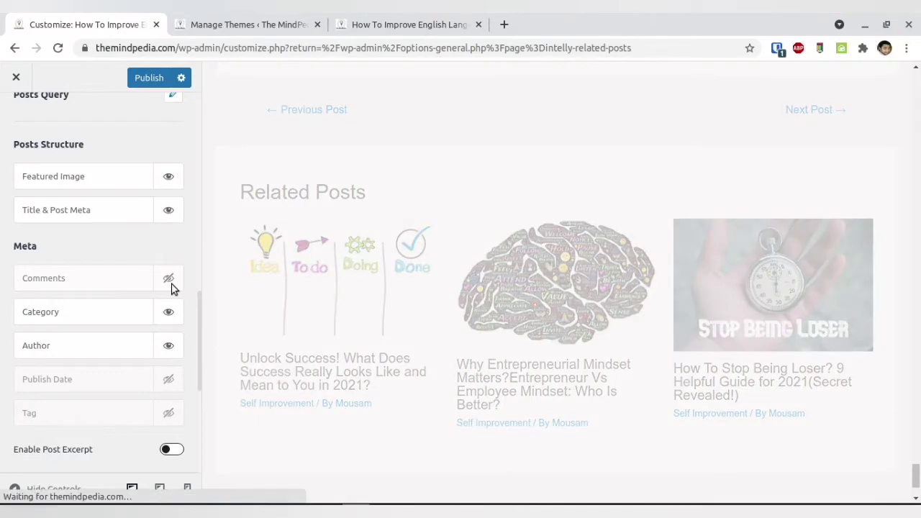
scroll(46, 315, down, 1)
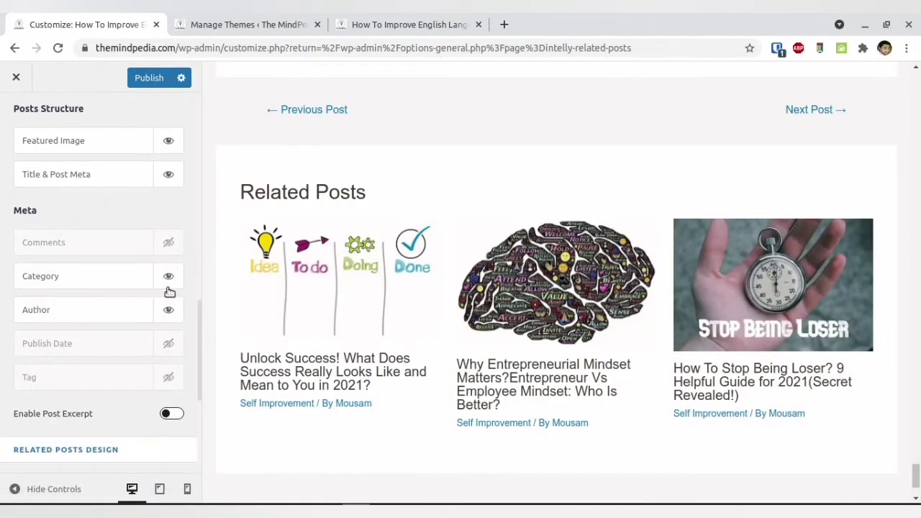
click(172, 282)
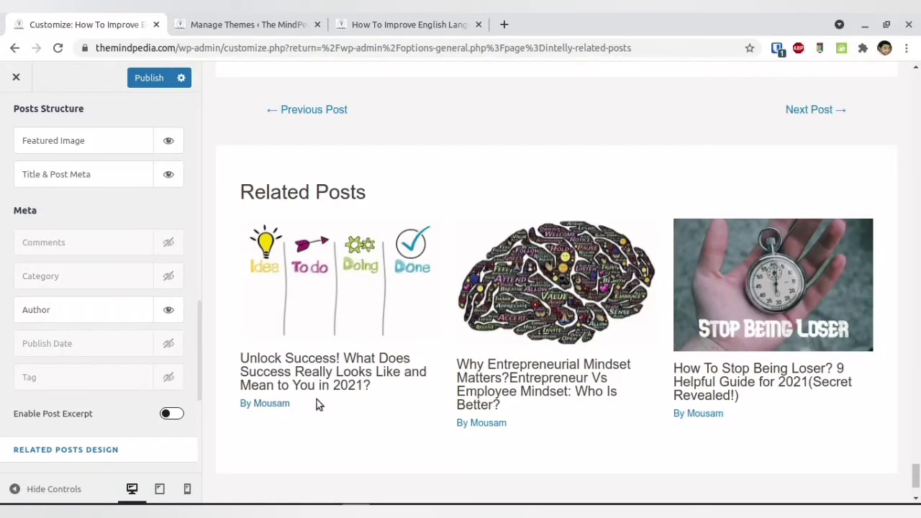
click(170, 278)
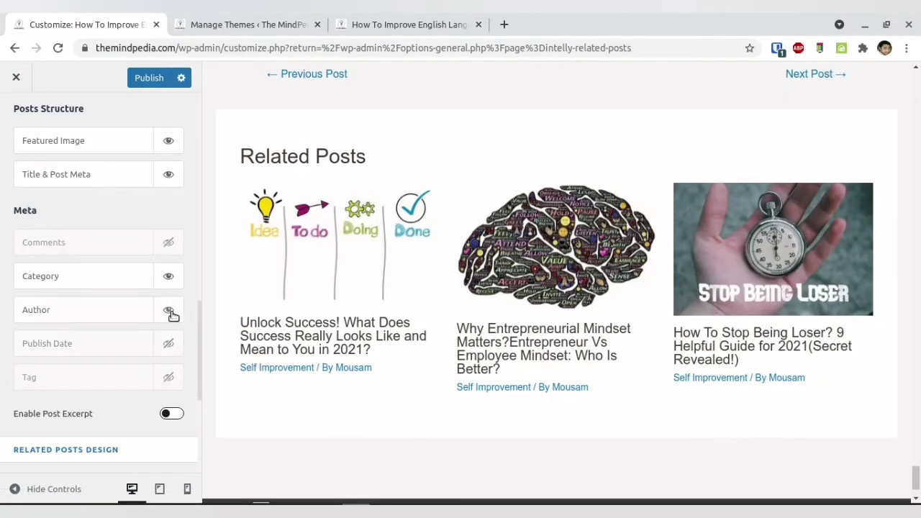
click(170, 310)
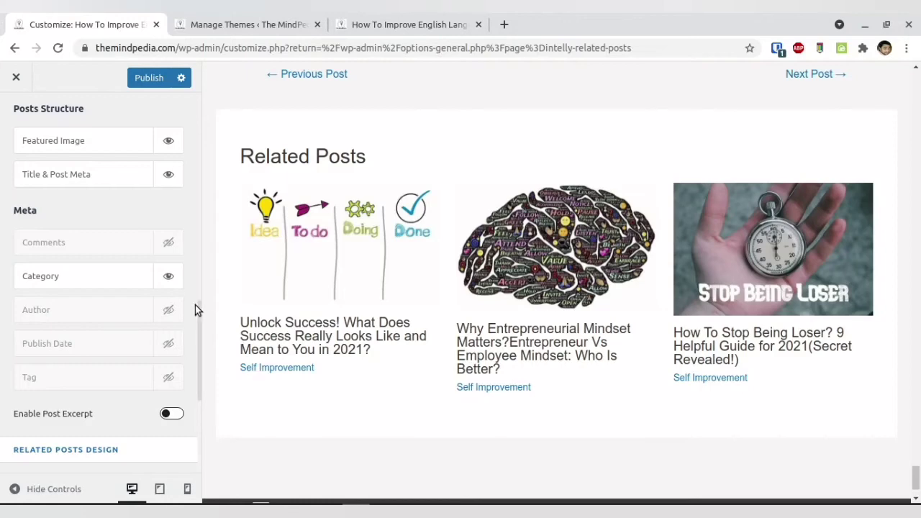
click(169, 344)
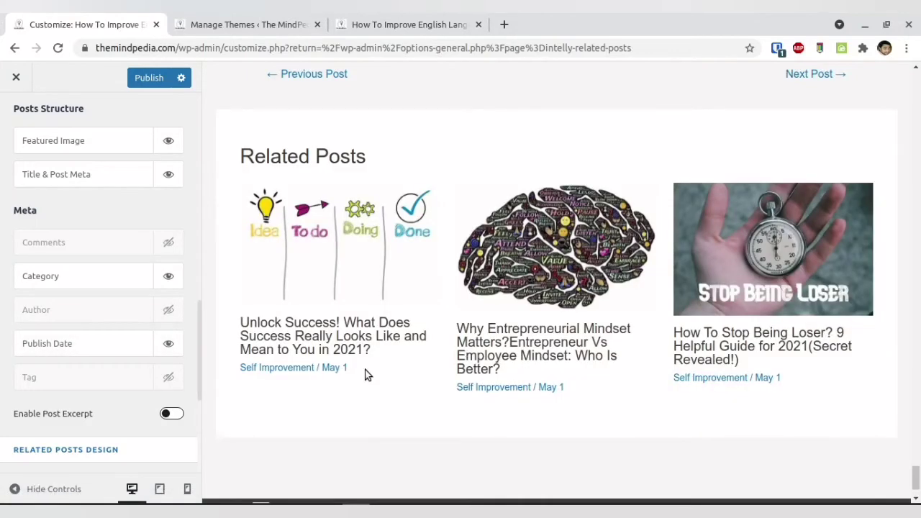
scroll(365, 374, down, 1)
scroll(98, 366, down, 1)
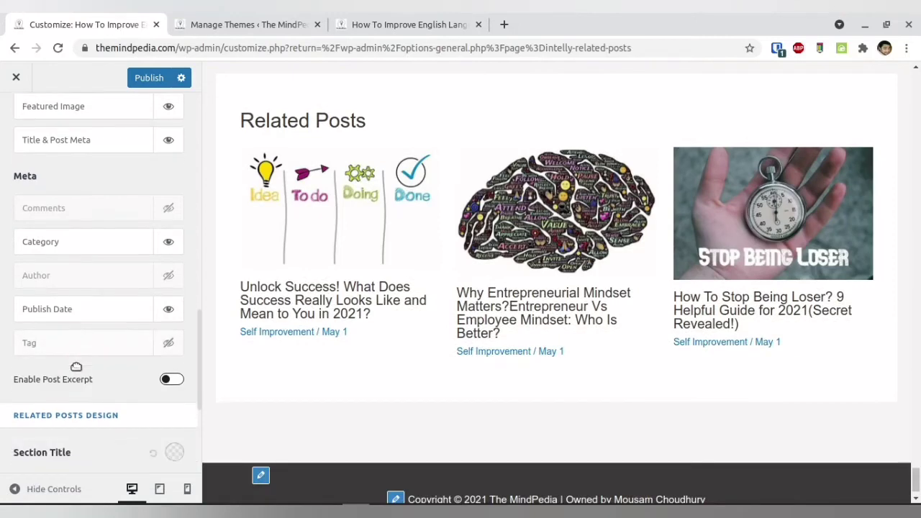
click(169, 344)
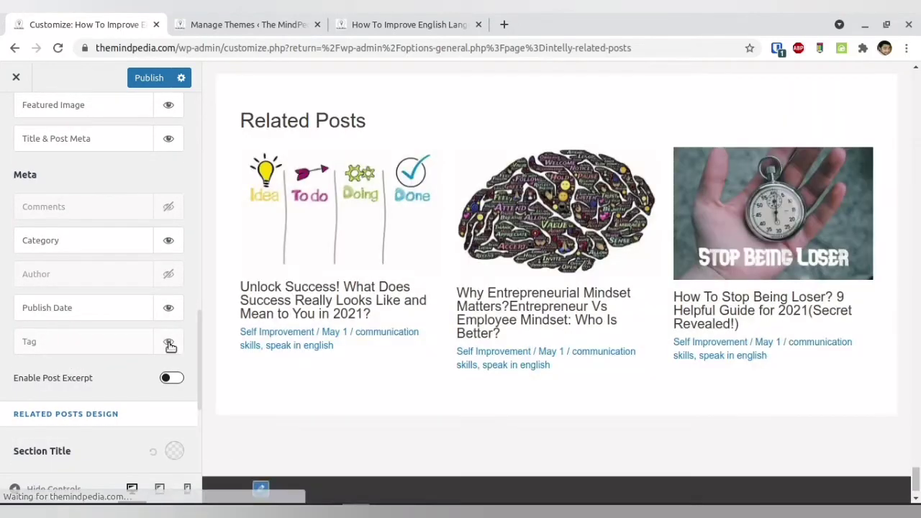
click(169, 344)
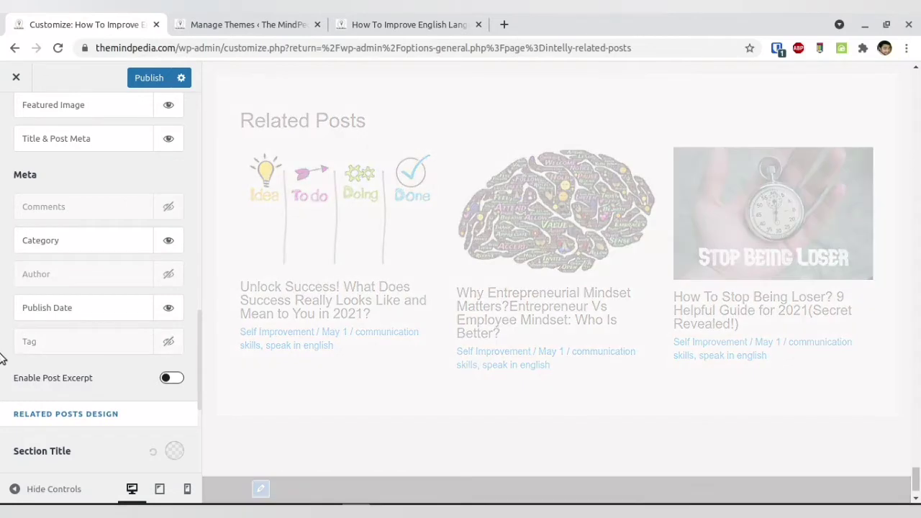
scroll(123, 343, down, 1)
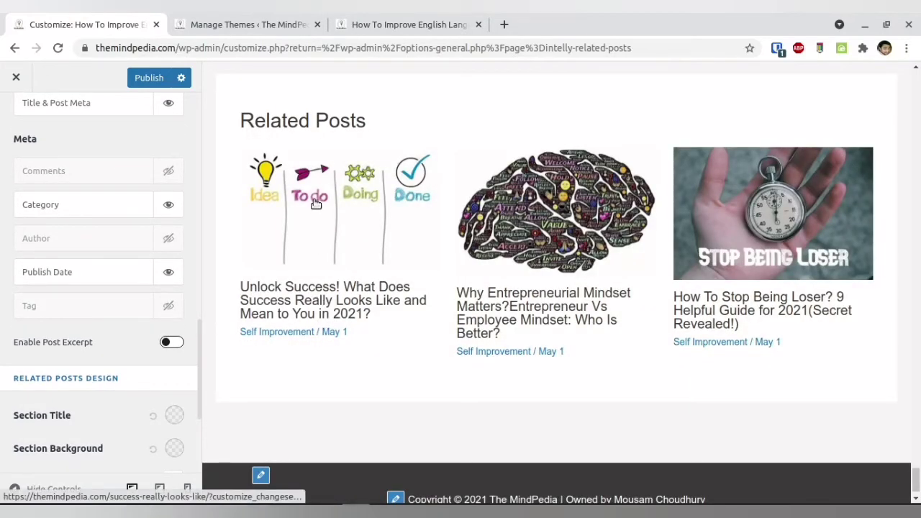
scroll(171, 231, up, 3)
Enable related post excerpts and set the excerpt word count to 45.
scroll(172, 231, down, 3)
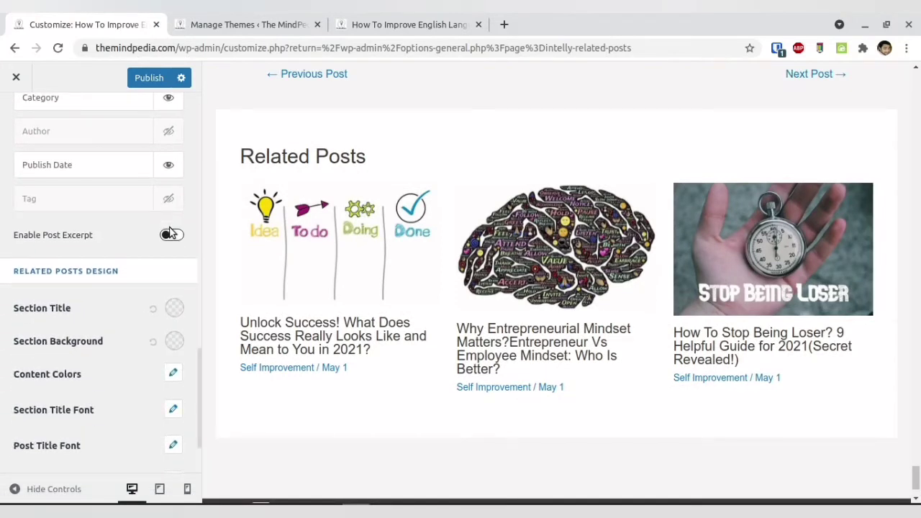
click(169, 235)
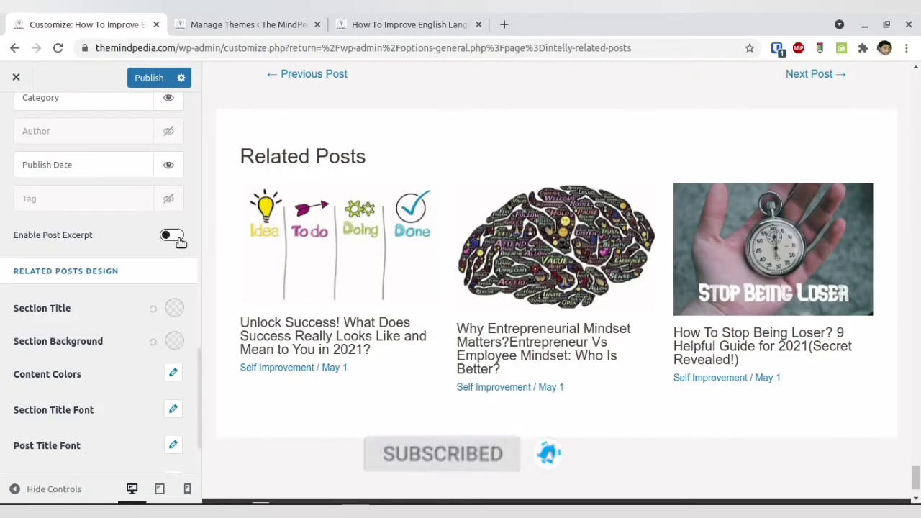
click(173, 238)
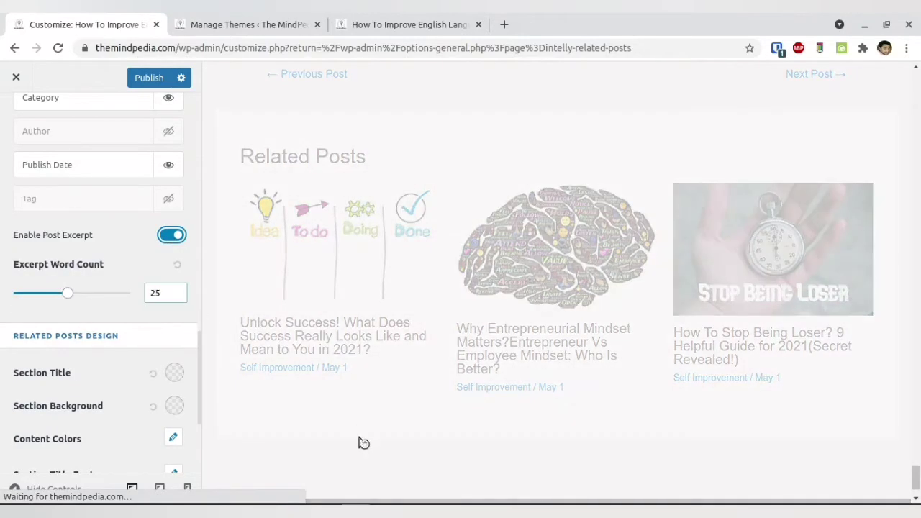
scroll(292, 392, down, 1)
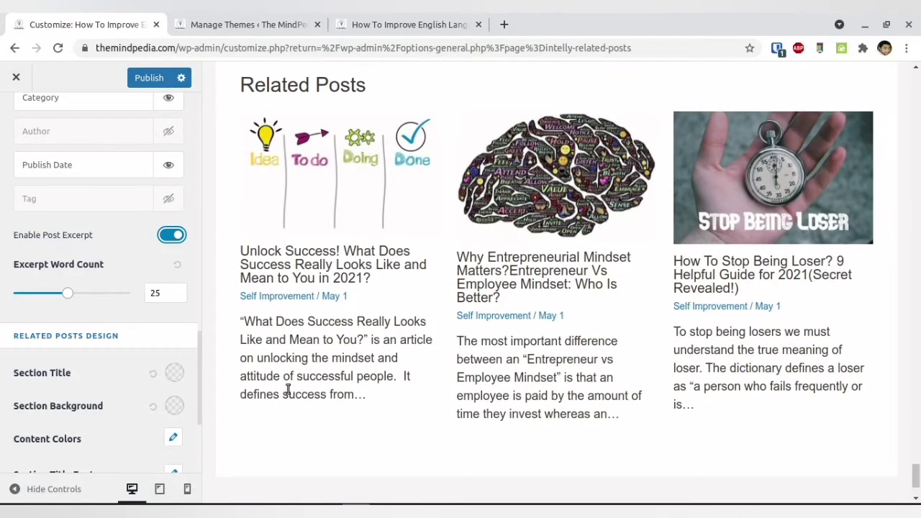
double_click(158, 294)
text(45)
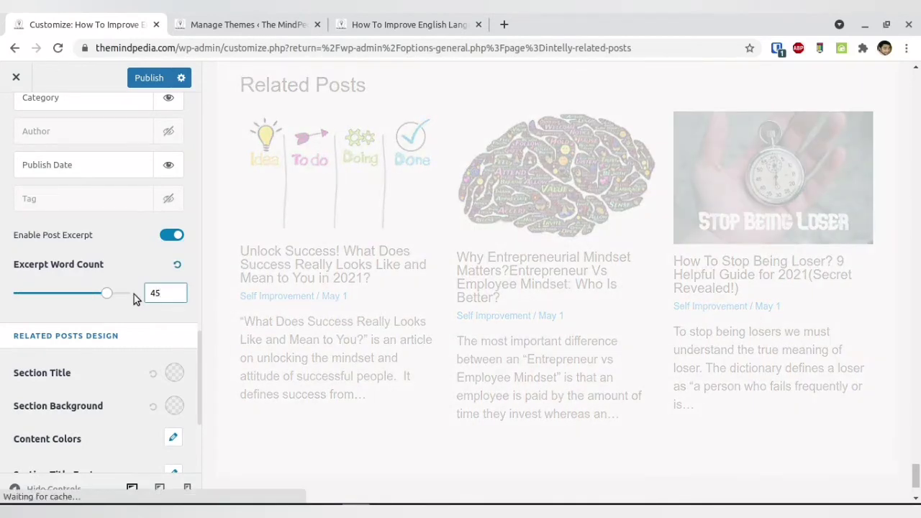
scroll(139, 298, down, 1)
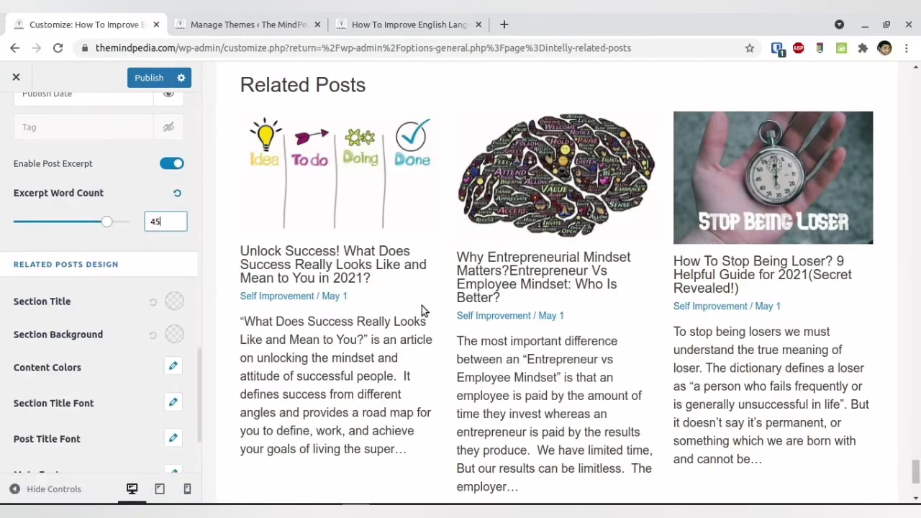
scroll(323, 328, down, 1)
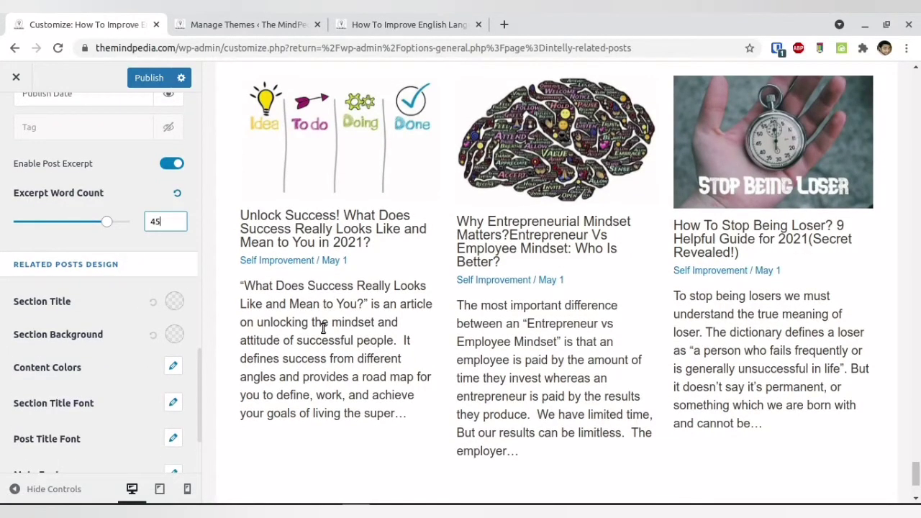
scroll(45, 249, down, 1)
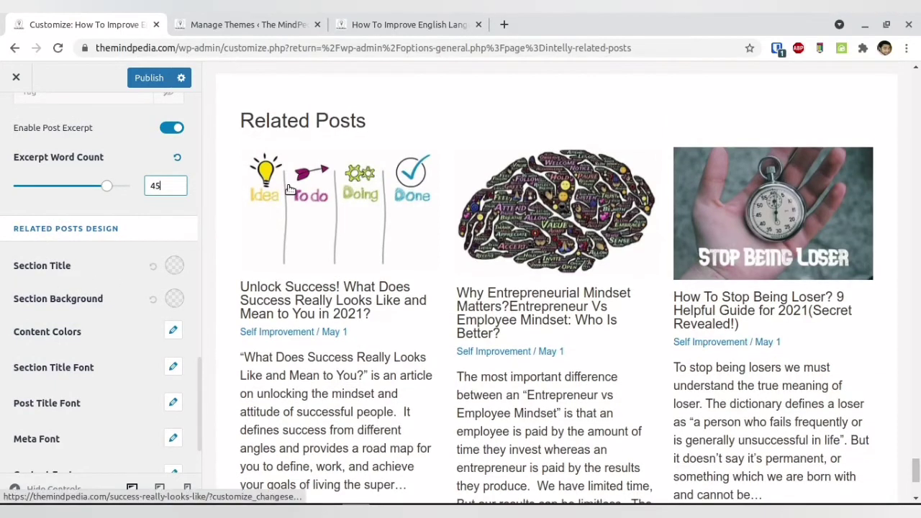
Change the Related Posts section title colour to pure red #ff0000.
click(175, 268)
drag(146, 319, 205, 272)
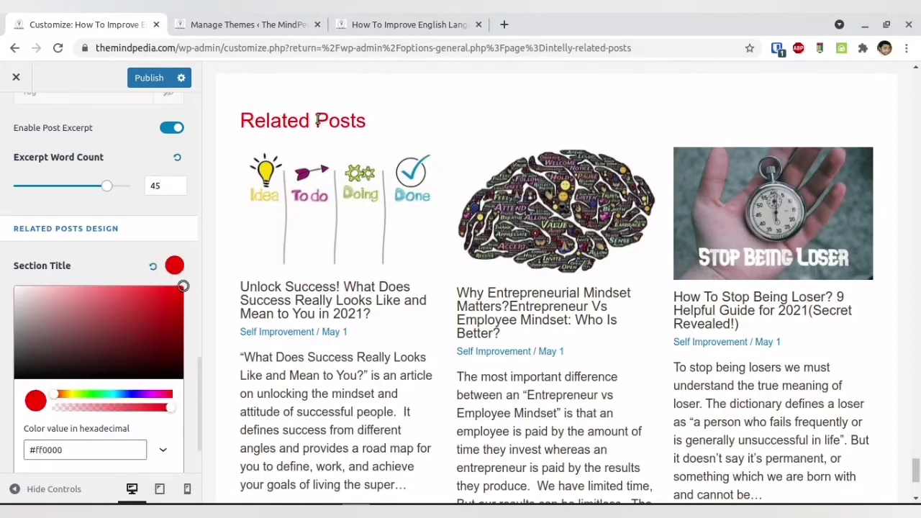
drag(183, 286, 2, 405)
click(119, 271)
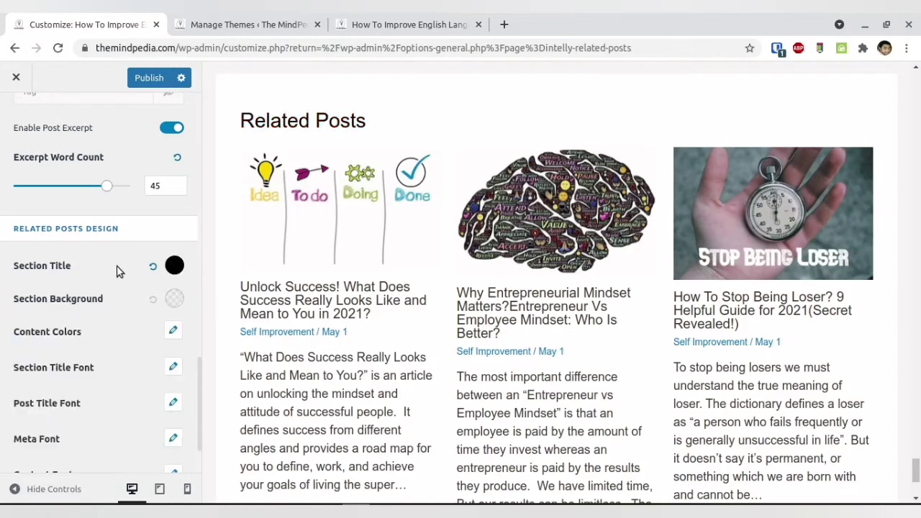
click(174, 267)
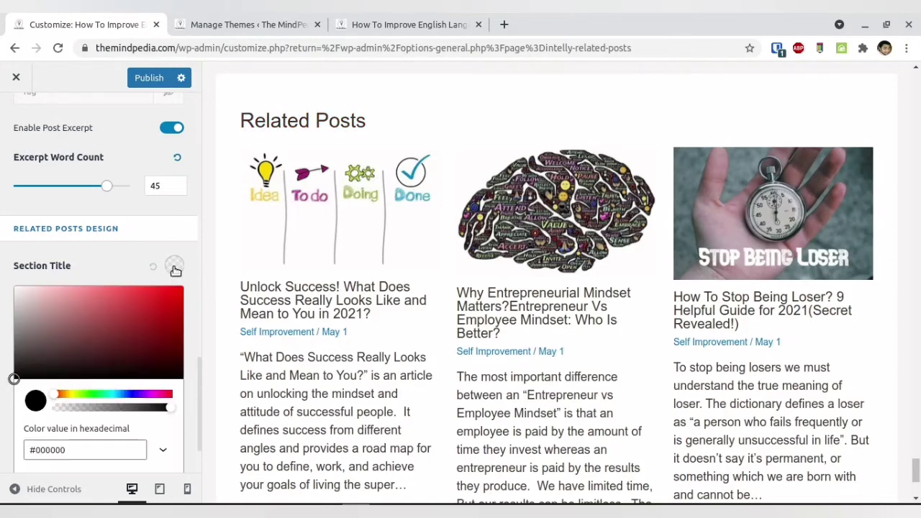
drag(20, 372, 197, 281)
click(199, 282)
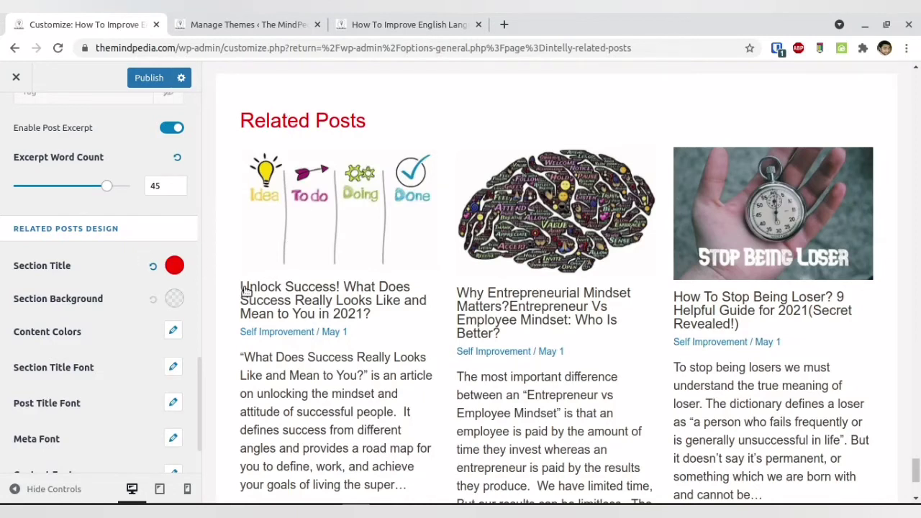
scroll(112, 302, down, 1)
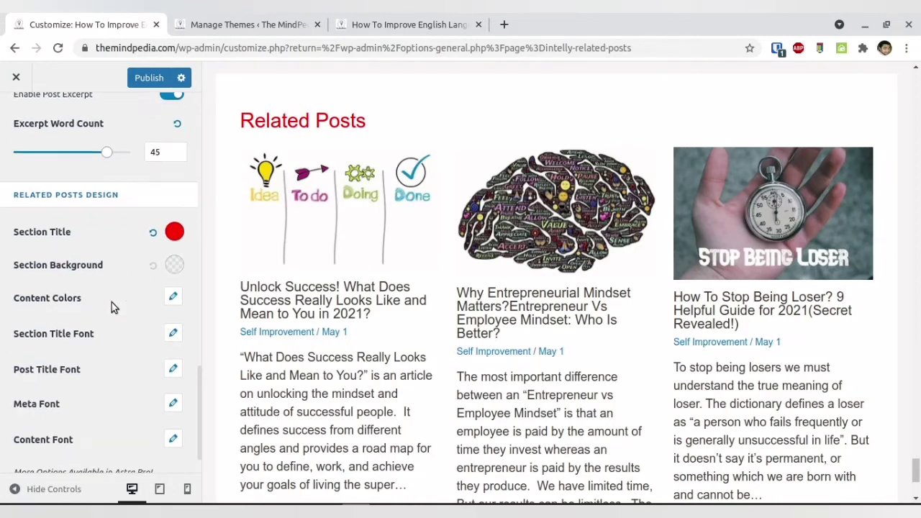
click(175, 263)
drag(39, 346, 85, 316)
click(152, 265)
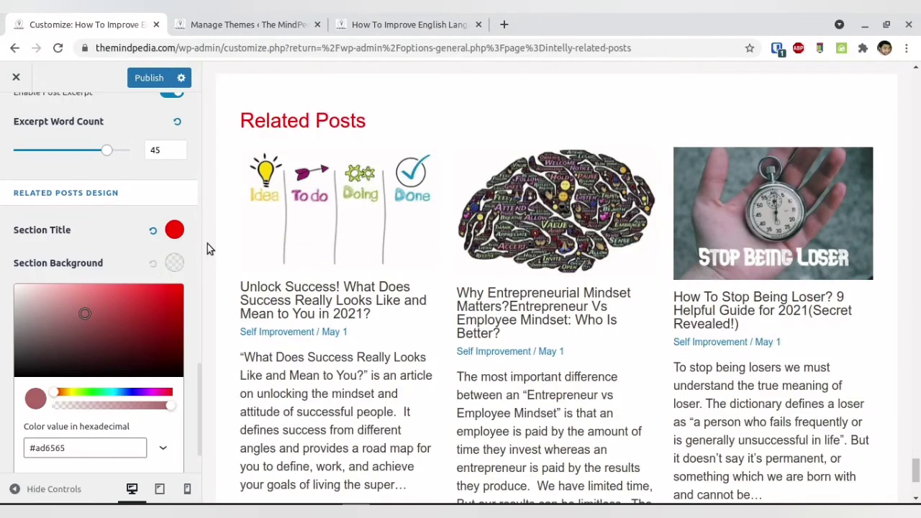
scroll(169, 321, down, 2)
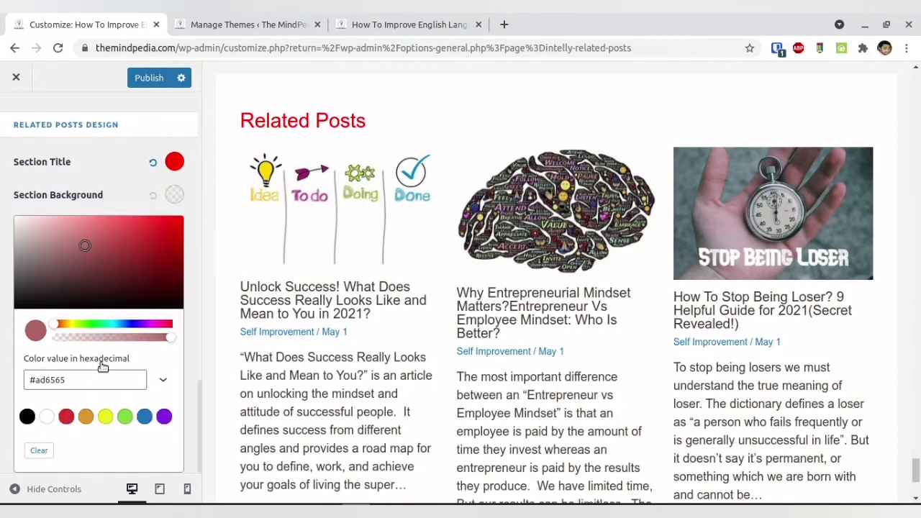
click(66, 417)
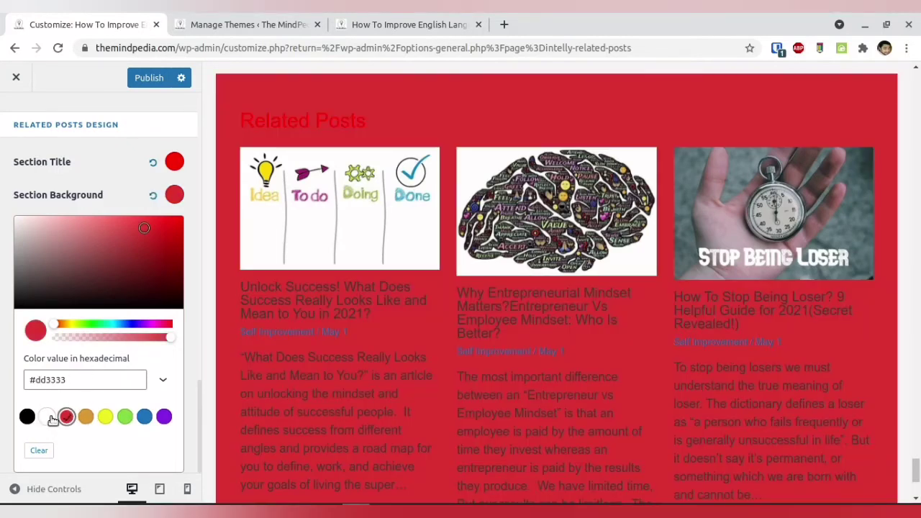
click(86, 417)
click(105, 417)
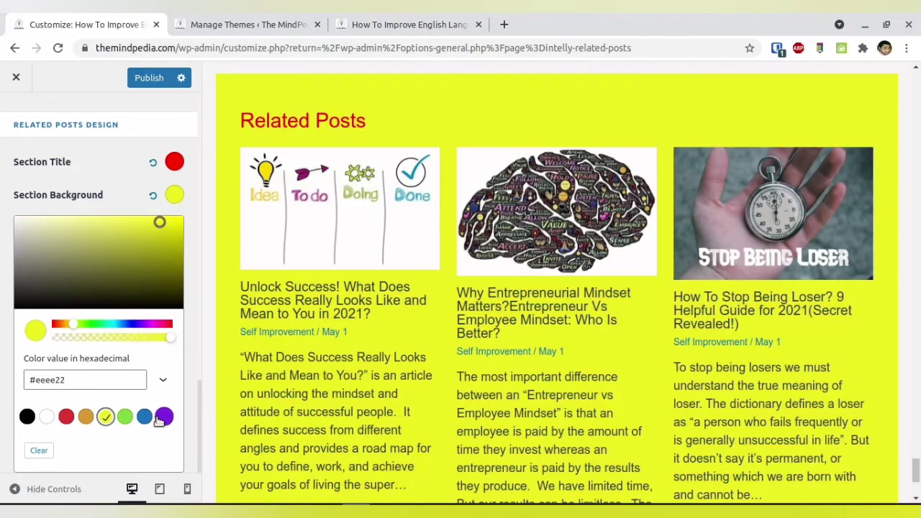
click(124, 417)
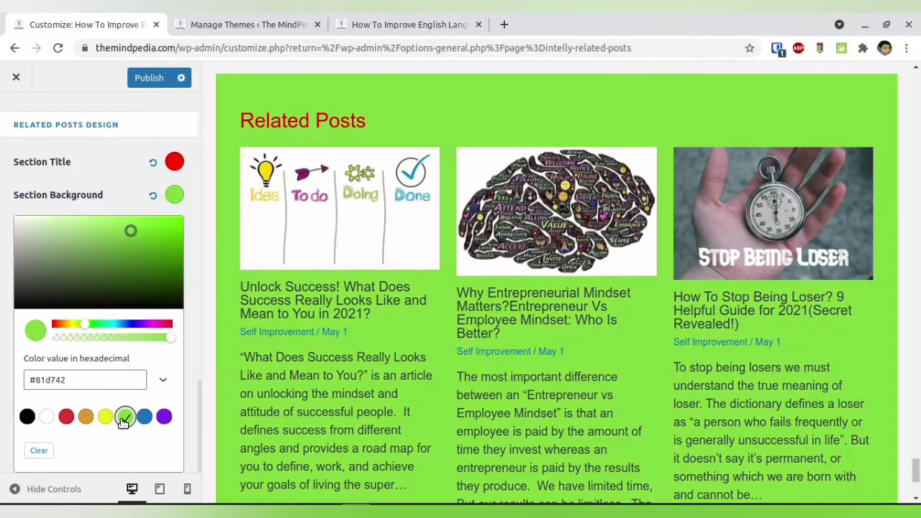
click(160, 424)
click(146, 424)
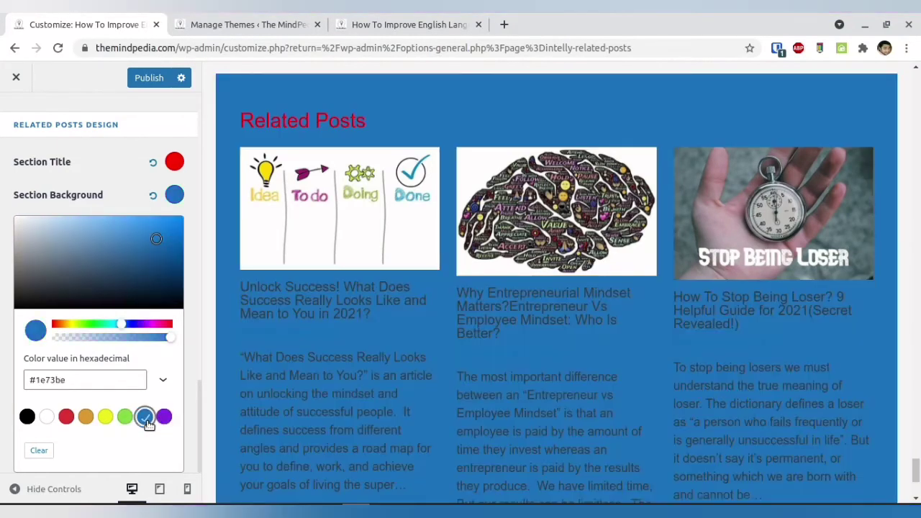
click(152, 195)
click(190, 206)
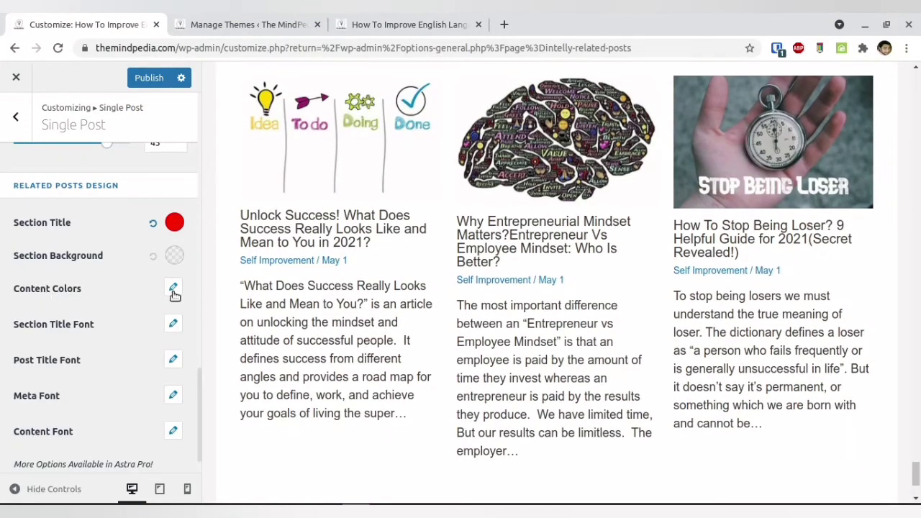
click(173, 290)
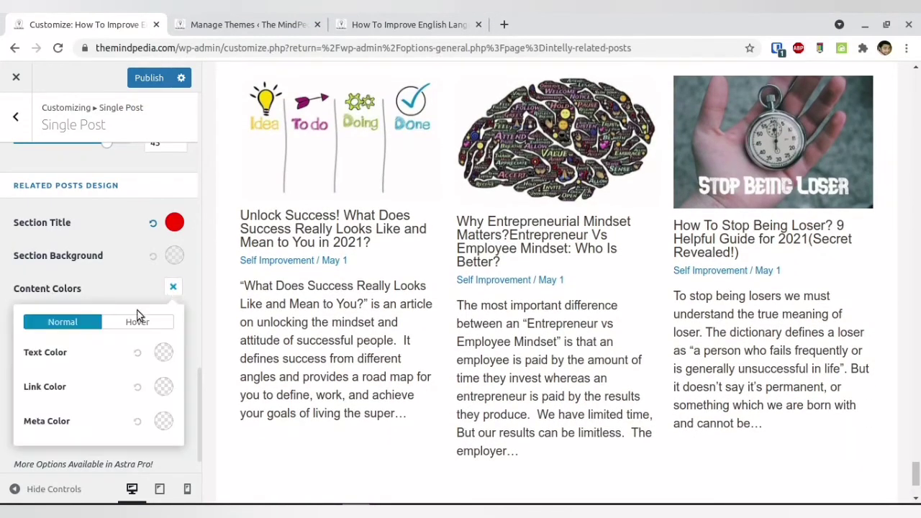
click(163, 353)
click(173, 372)
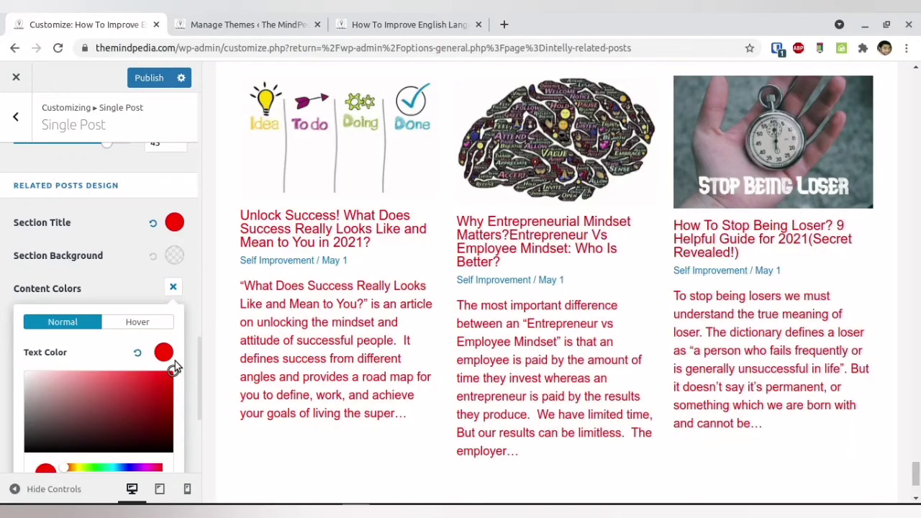
drag(173, 369, 144, 389)
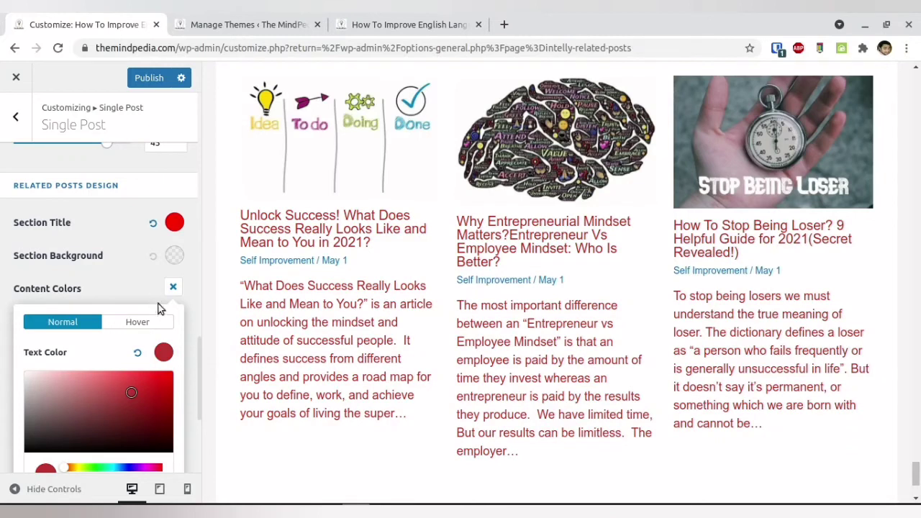
click(138, 351)
scroll(180, 331, down, 1)
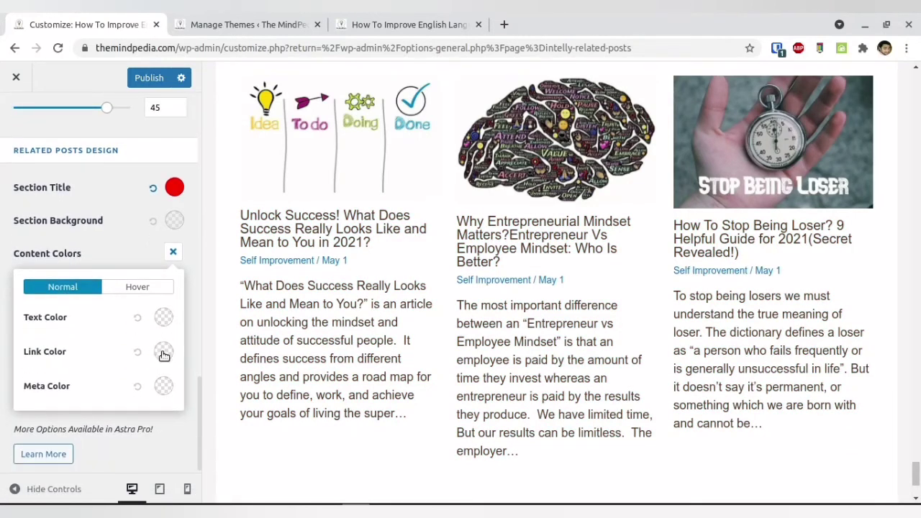
scroll(130, 363, down, 1)
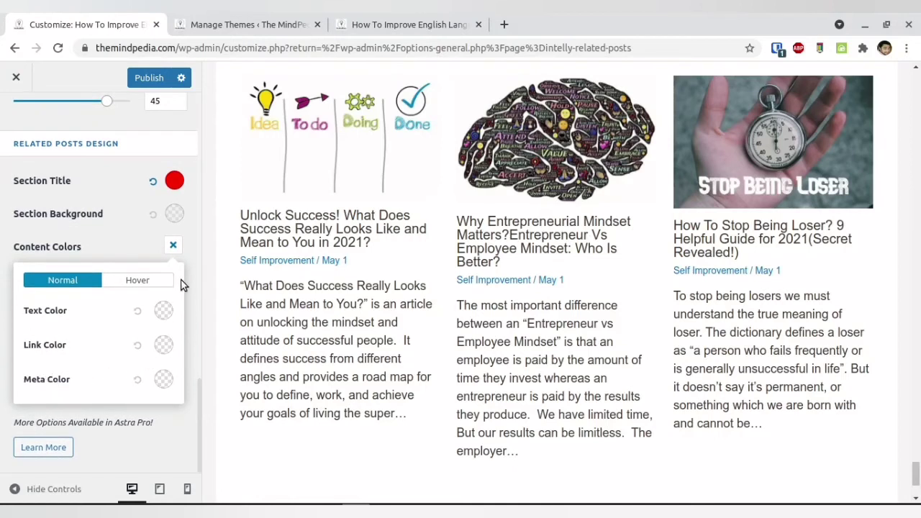
click(174, 247)
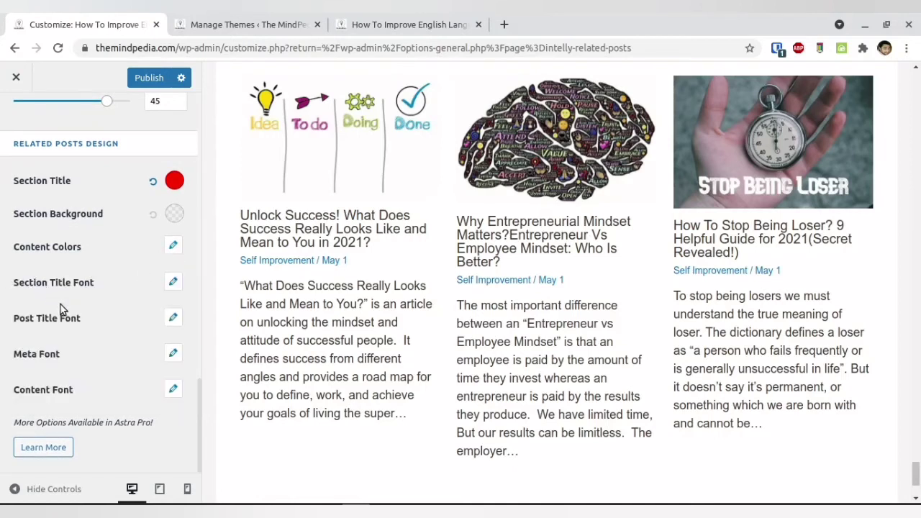
click(172, 318)
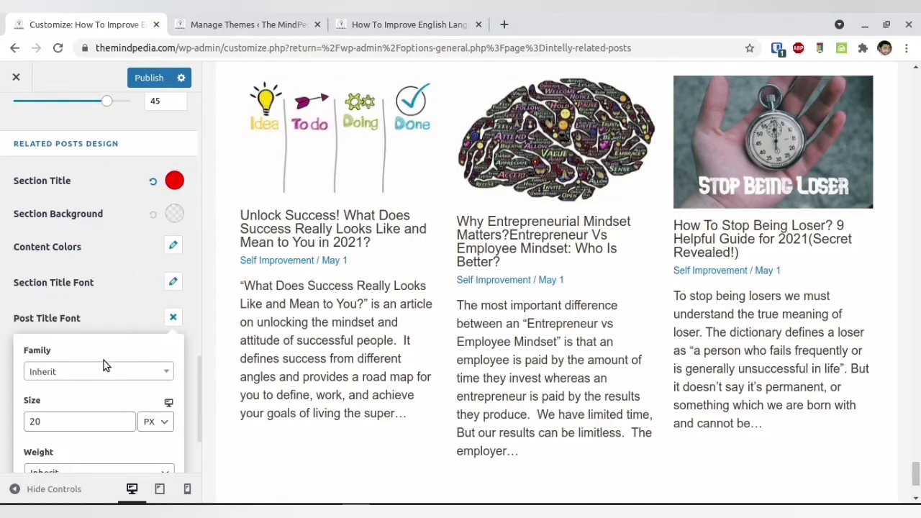
scroll(104, 366, down, 2)
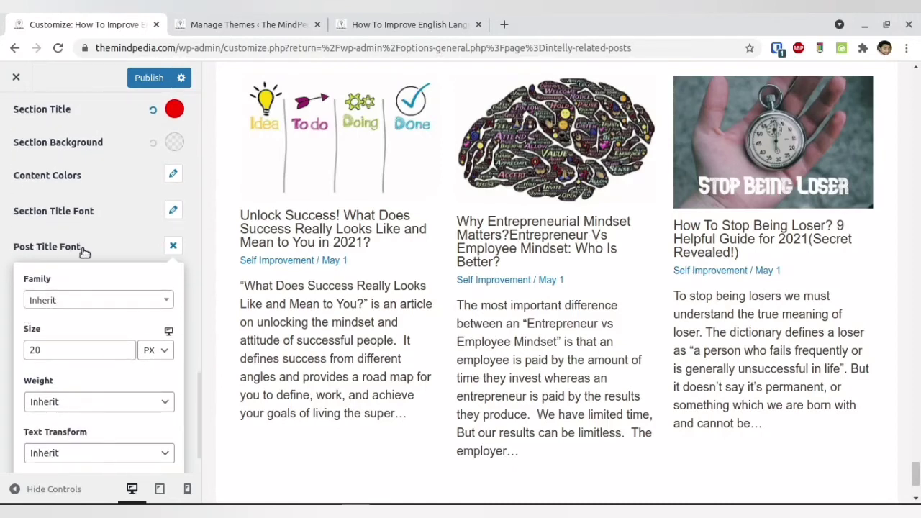
click(125, 346)
click(125, 347)
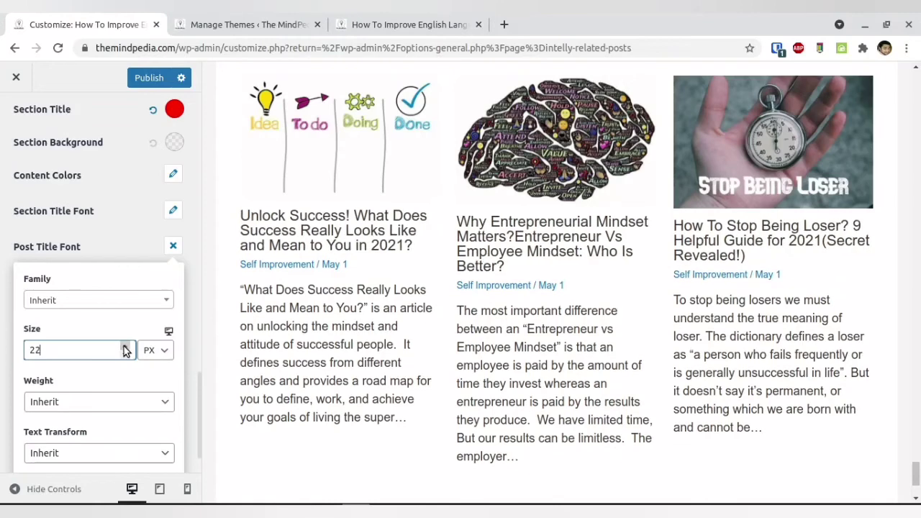
click(126, 356)
click(126, 355)
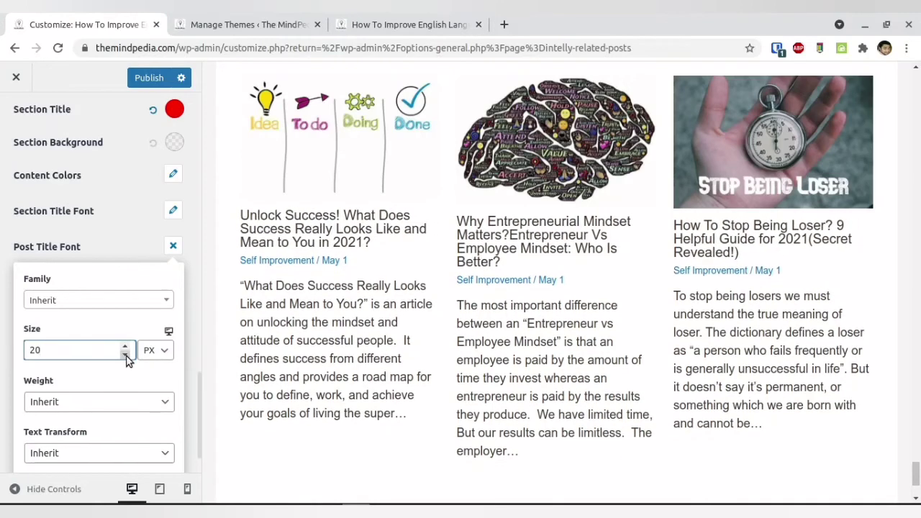
scroll(89, 410, down, 2)
scroll(153, 387, up, 4)
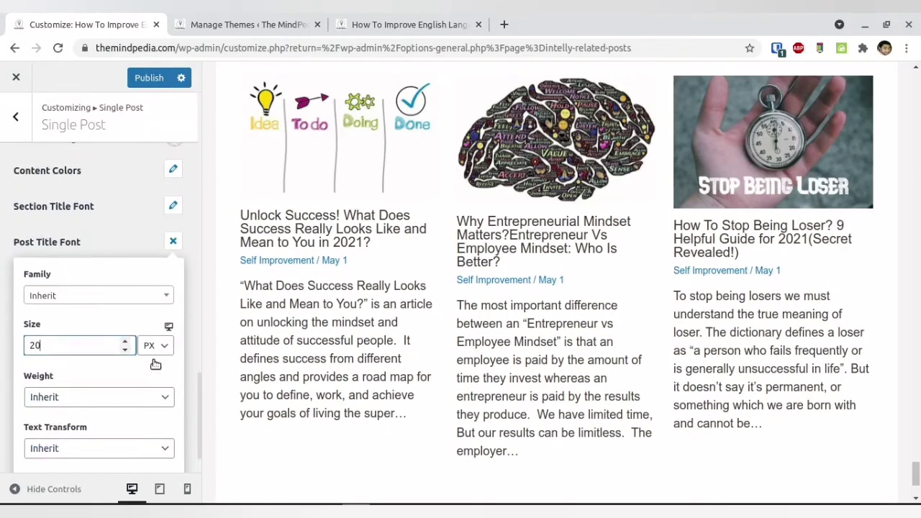
click(175, 299)
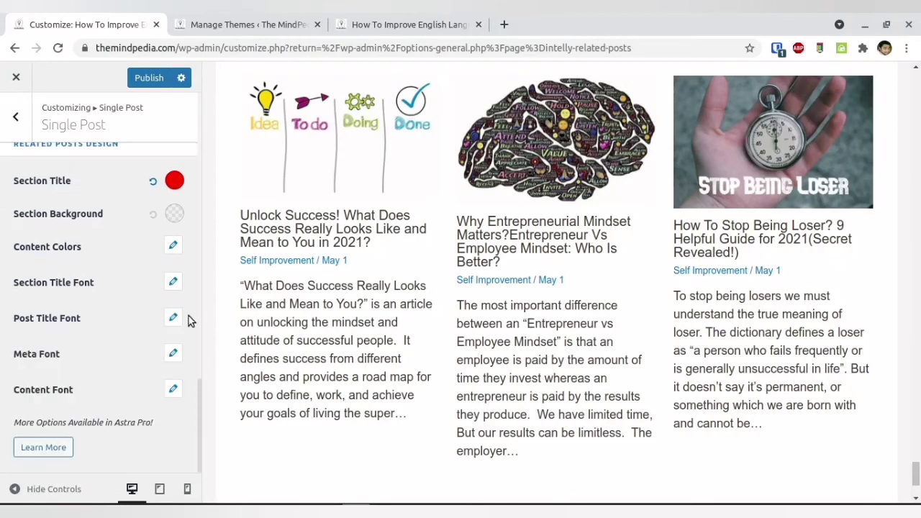